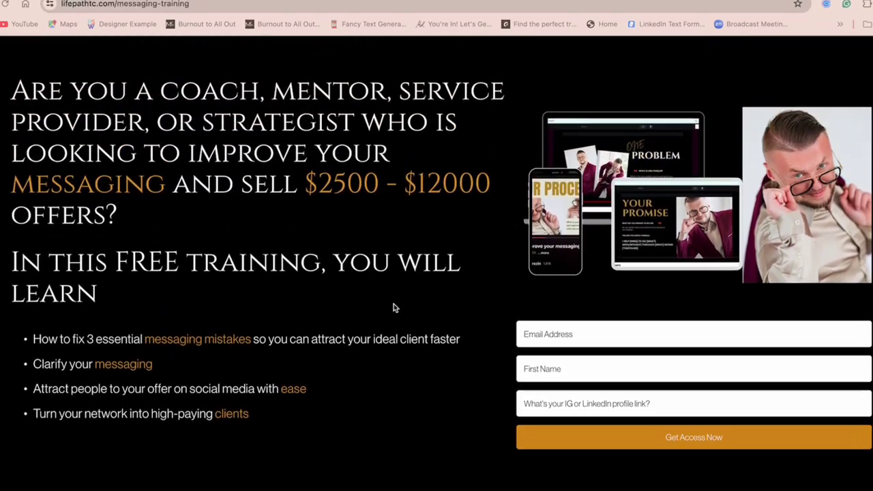
Autofill the example signup form's email, first name and social profile link, then submit it
{"action": "left_click", "coordinate": [551, 335]}
{"action": "left_click", "coordinate": [651, 369]}
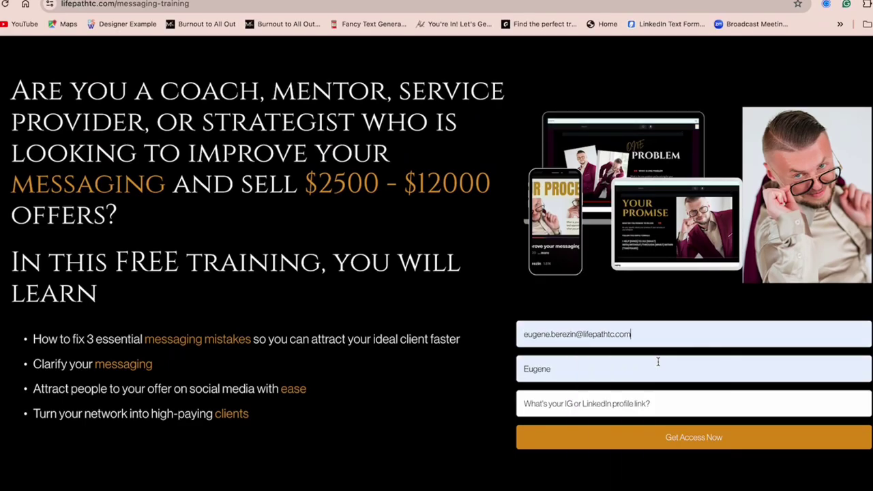
{"action": "left_click", "coordinate": [655, 404]}
{"action": "left_click", "coordinate": [652, 433]}
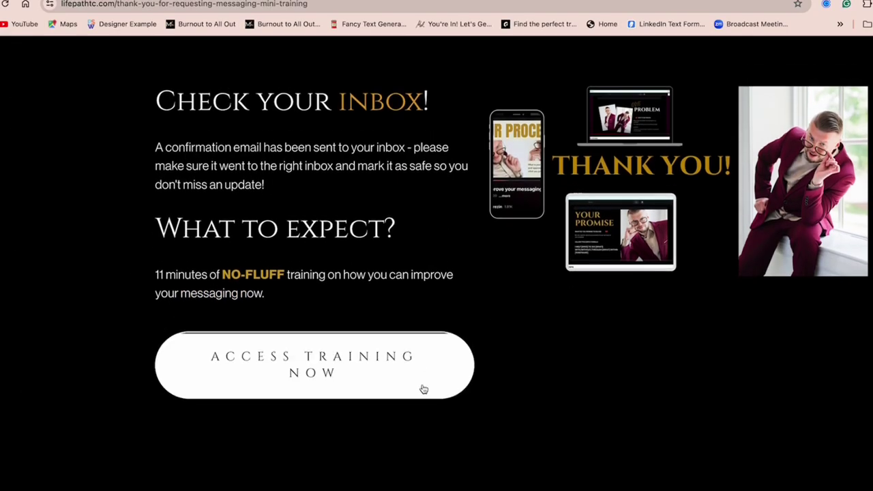
{"action": "left_click", "coordinate": [421, 387]}
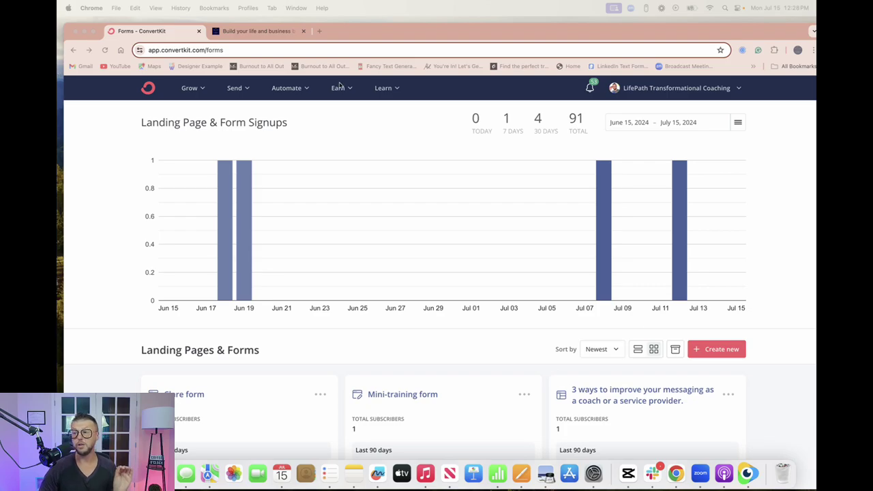
Go to Grow > Landing Pages & Forms in ConvertKit and choose Create new
{"action": "left_click", "coordinate": [189, 90]}
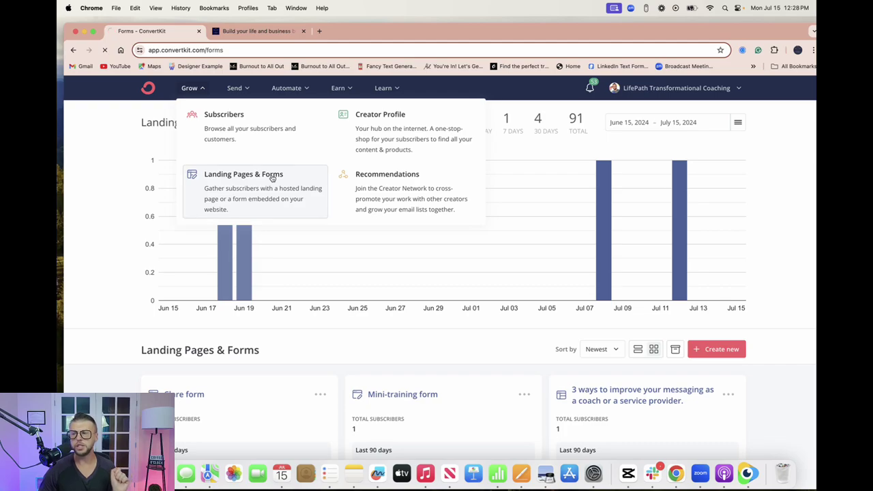
{"action": "left_click", "coordinate": [272, 177]}
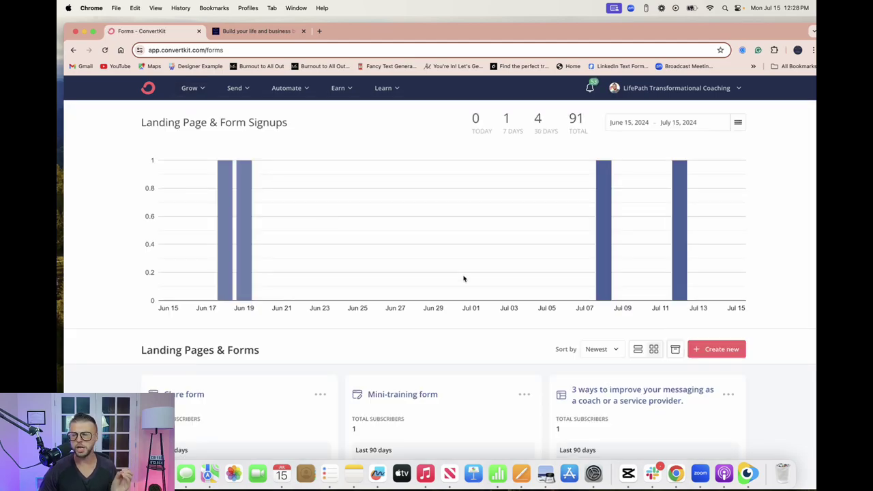
{"action": "left_click", "coordinate": [711, 349]}
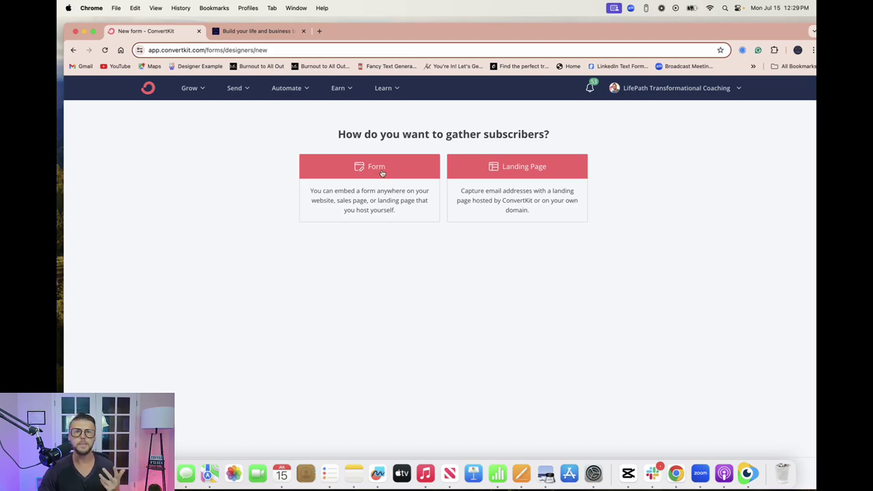
Make the new signup a Form using the Inline display format
{"action": "left_click", "coordinate": [382, 173]}
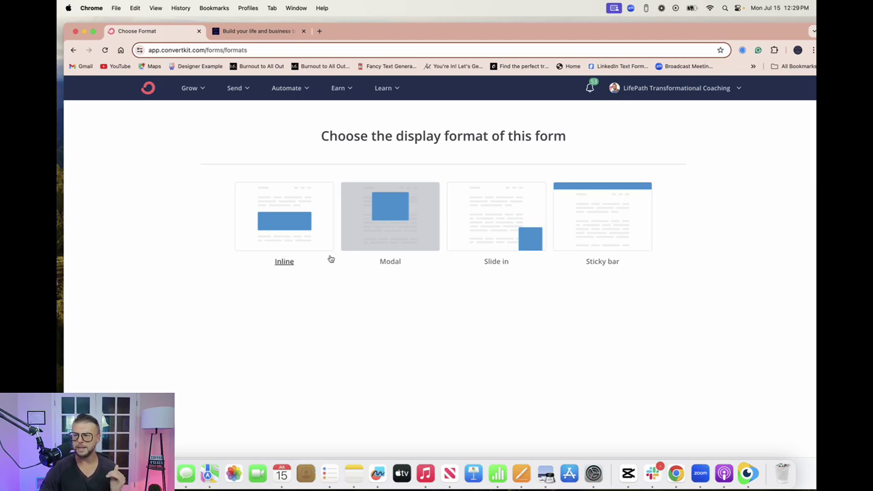
{"action": "left_click", "coordinate": [302, 223]}
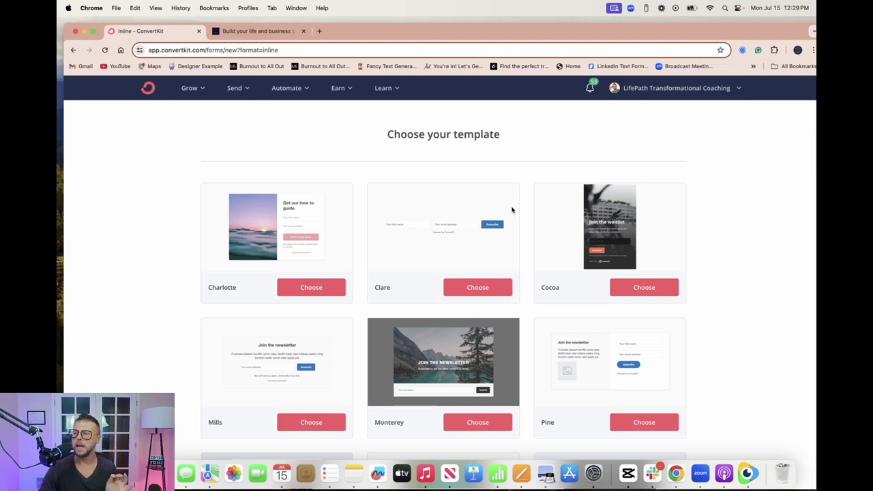
Base the form on the Clare template and rename it YouTubeTutorial
{"action": "left_click", "coordinate": [483, 292]}
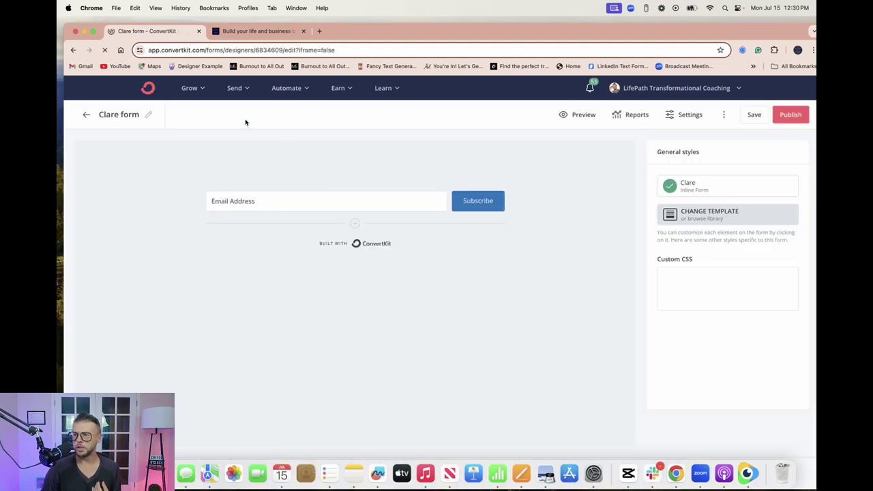
{"action": "left_click", "coordinate": [148, 114]}
{"action": "left_click_drag", "start_coordinate": [140, 115], "coordinate": [99, 115]}
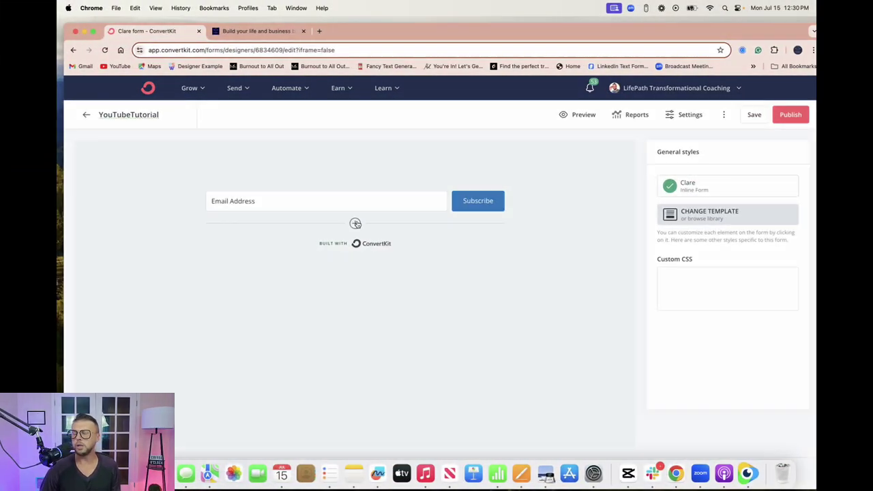
Add a second field saved as the First Name custom field
{"action": "left_click", "coordinate": [355, 223]}
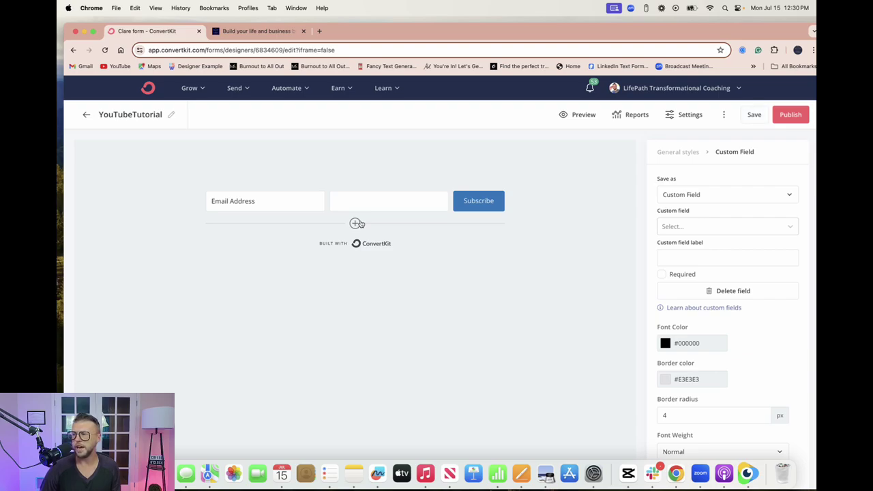
{"action": "left_click", "coordinate": [788, 196]}
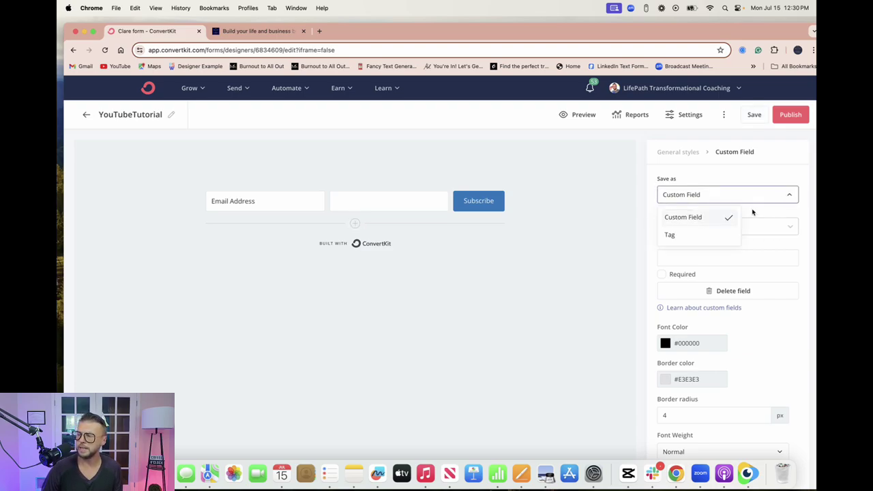
{"action": "left_click", "coordinate": [784, 217]}
{"action": "left_click", "coordinate": [794, 227]}
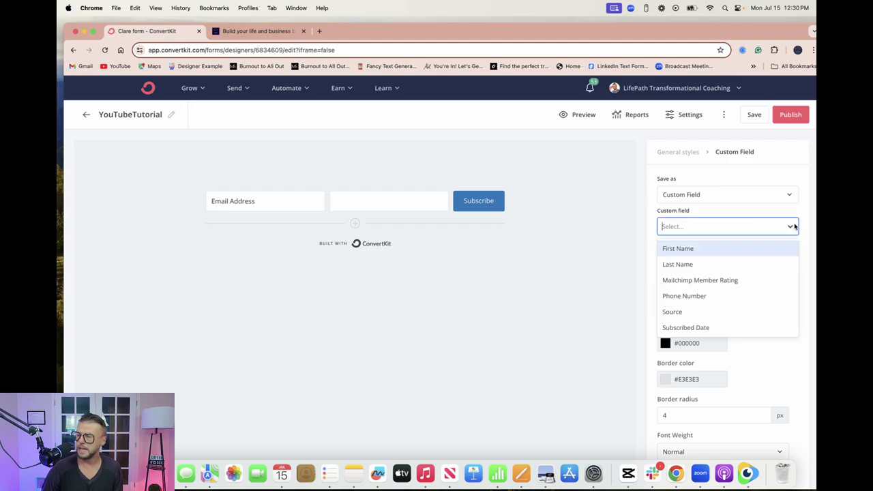
{"action": "left_click", "coordinate": [762, 246]}
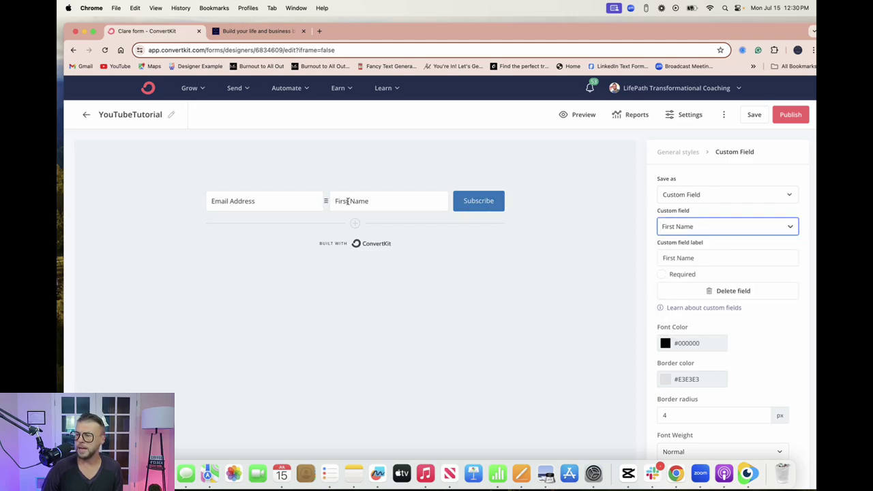
Add a third field that stores the Source custom field
{"action": "left_click", "coordinate": [355, 223]}
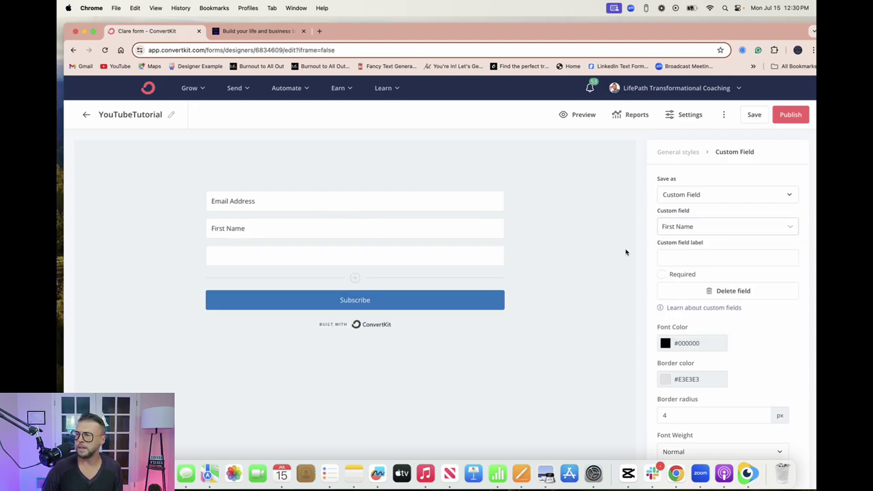
{"action": "left_click", "coordinate": [794, 197]}
{"action": "left_click", "coordinate": [787, 218]}
{"action": "left_click", "coordinate": [790, 226]}
{"action": "left_click", "coordinate": [707, 311]}
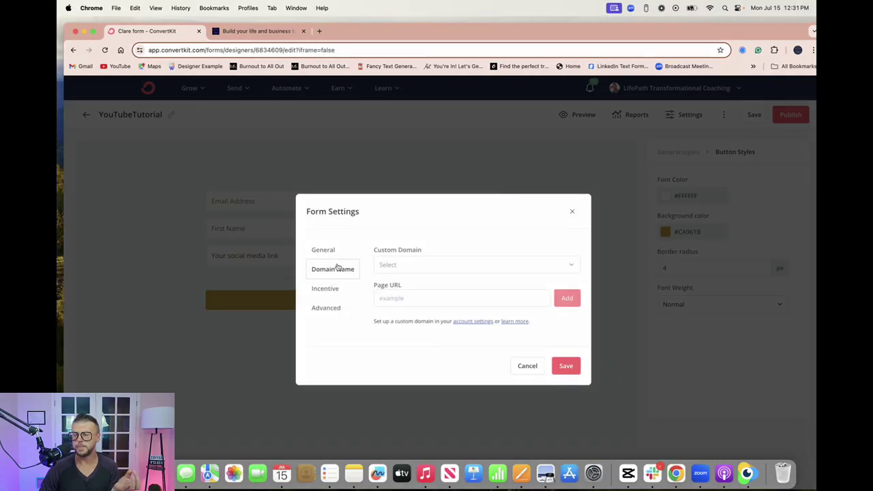
Review the General and Incentive settings, preview the incentive email, and select the redirect URL
{"action": "left_click", "coordinate": [334, 257]}
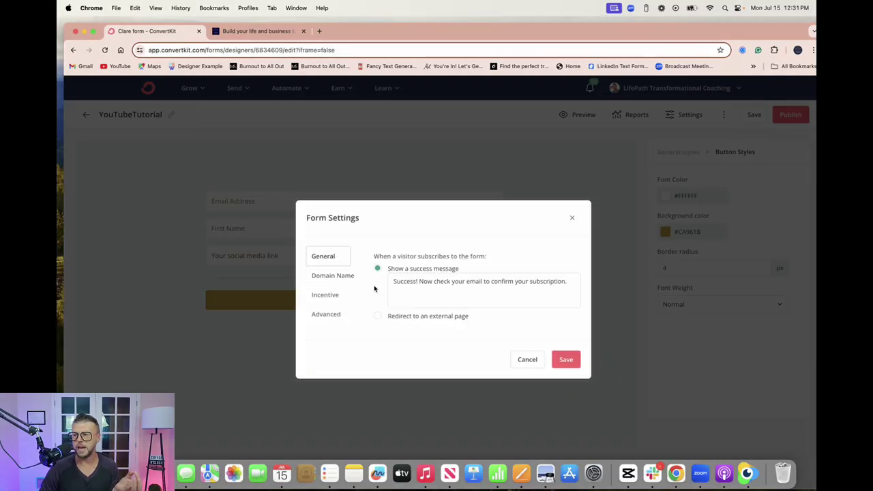
{"action": "left_click", "coordinate": [332, 299]}
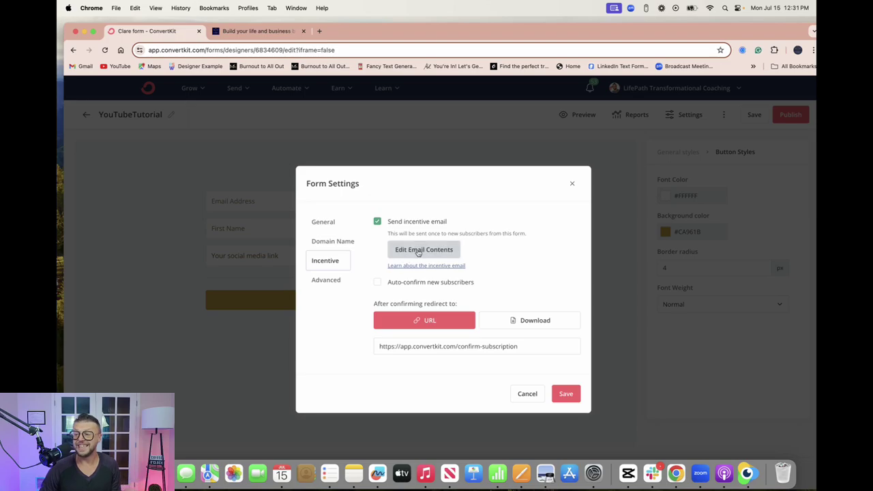
{"action": "left_click", "coordinate": [423, 250]}
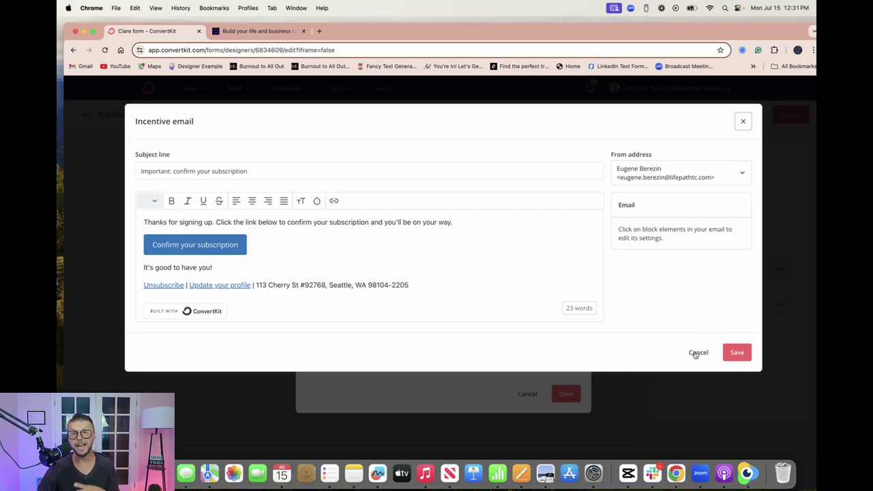
{"action": "left_click", "coordinate": [696, 353]}
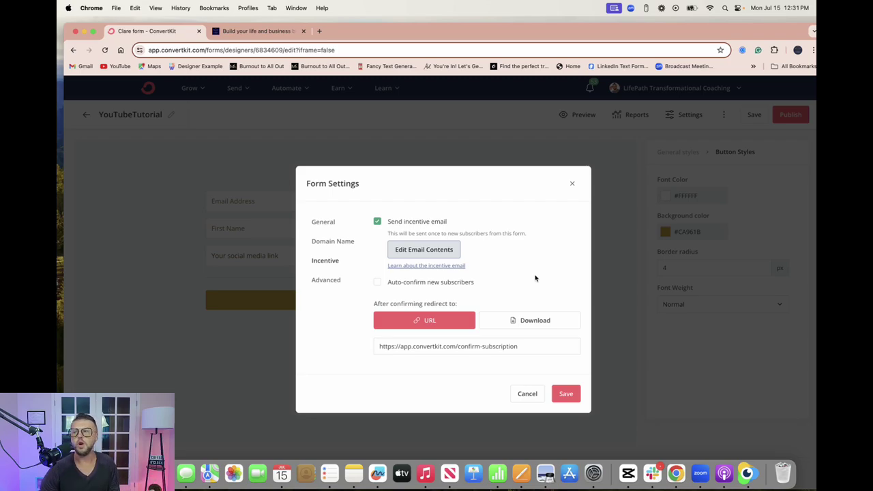
{"action": "left_click", "coordinate": [467, 349]}
{"action": "key", "text": "super+a"}
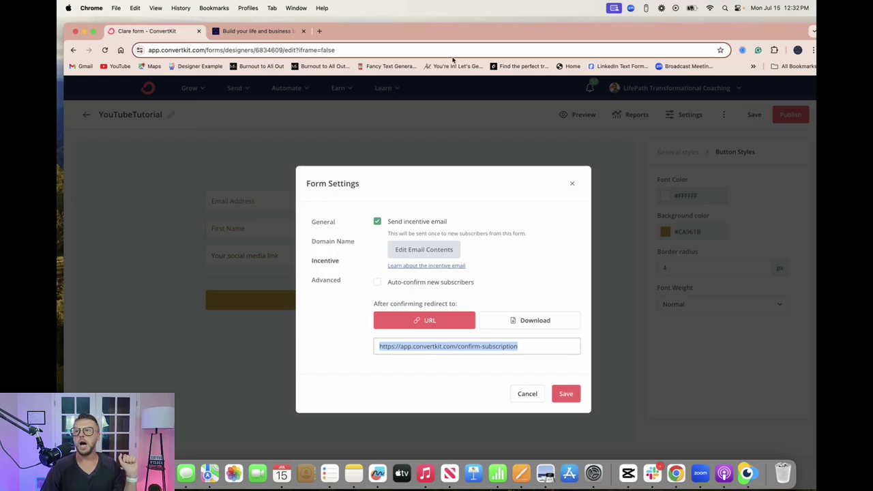
In the Squarespace editor, browse the home page and open Pages down to Not Linked
{"action": "left_click", "coordinate": [231, 34]}
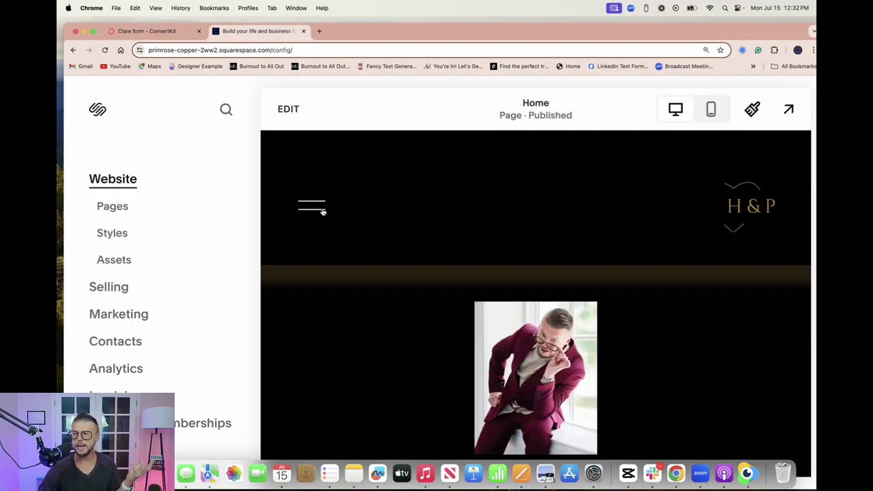
{"action": "scroll", "coordinate": [373, 298], "scroll_direction": "down", "scroll_amount": 5}
{"action": "scroll", "coordinate": [373, 295], "scroll_direction": "down", "scroll_amount": 6}
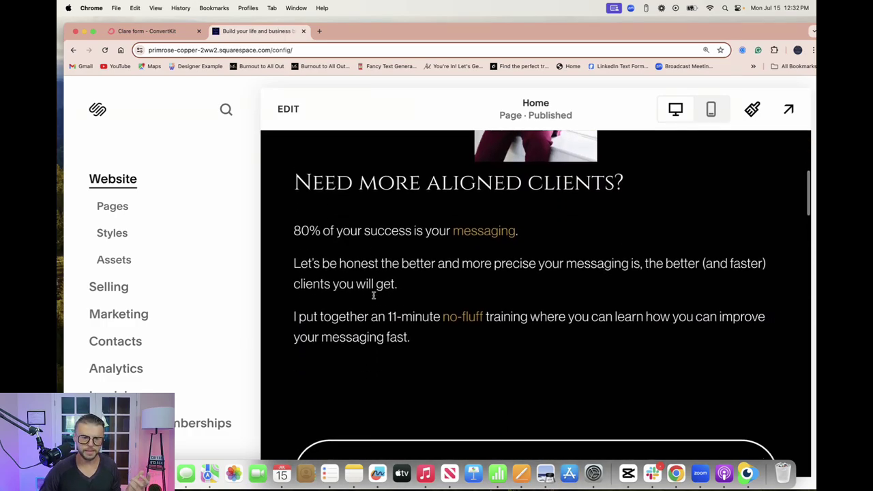
{"action": "scroll", "coordinate": [373, 298], "scroll_direction": "down", "scroll_amount": 4}
{"action": "scroll", "coordinate": [374, 298], "scroll_direction": "up", "scroll_amount": 15}
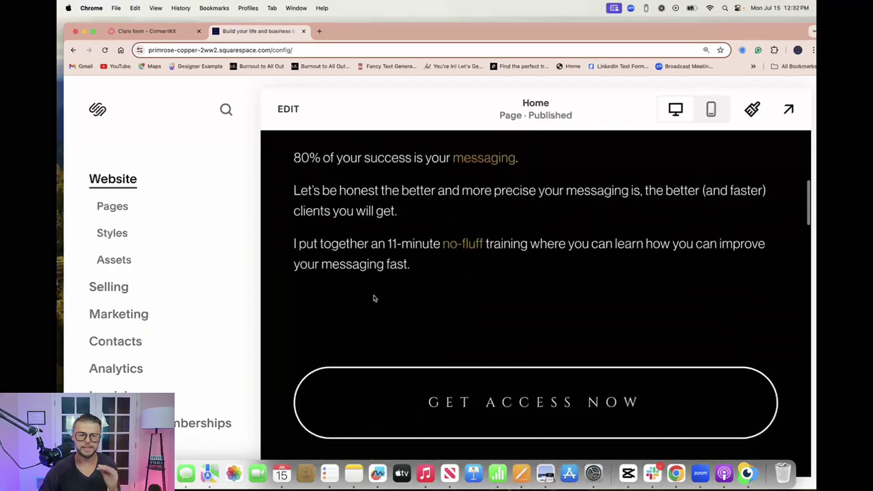
{"action": "left_click", "coordinate": [111, 213]}
{"action": "scroll", "coordinate": [258, 313], "scroll_direction": "down", "scroll_amount": 10}
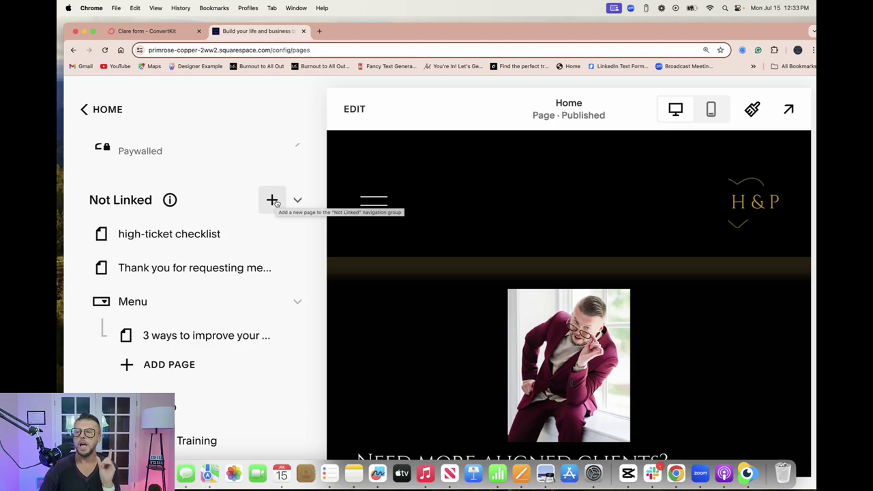
Add a blank Not Linked page named YouTubeTutorial and open its Navigation settings
{"action": "left_click", "coordinate": [272, 201]}
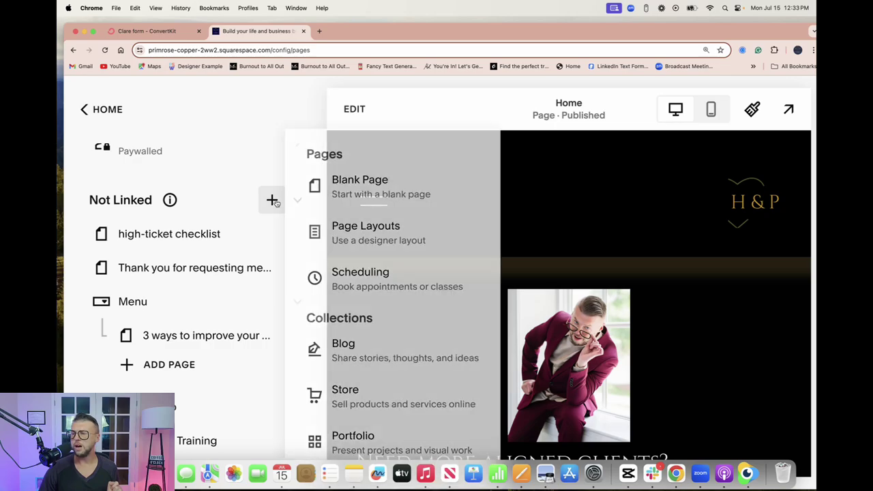
{"action": "left_click", "coordinate": [361, 192]}
{"action": "type", "text": "YouTubeTutorial"}
{"action": "key", "text": "Return"}
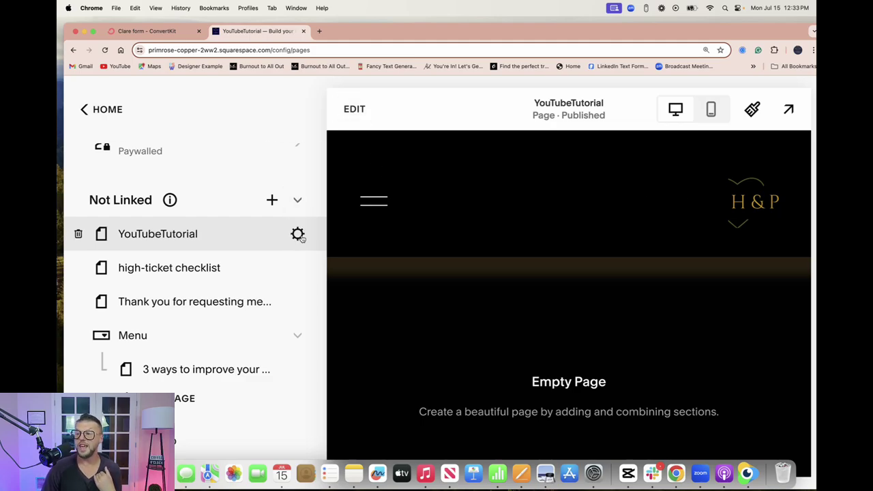
{"action": "left_click", "coordinate": [298, 232]}
{"action": "left_click", "coordinate": [153, 219]}
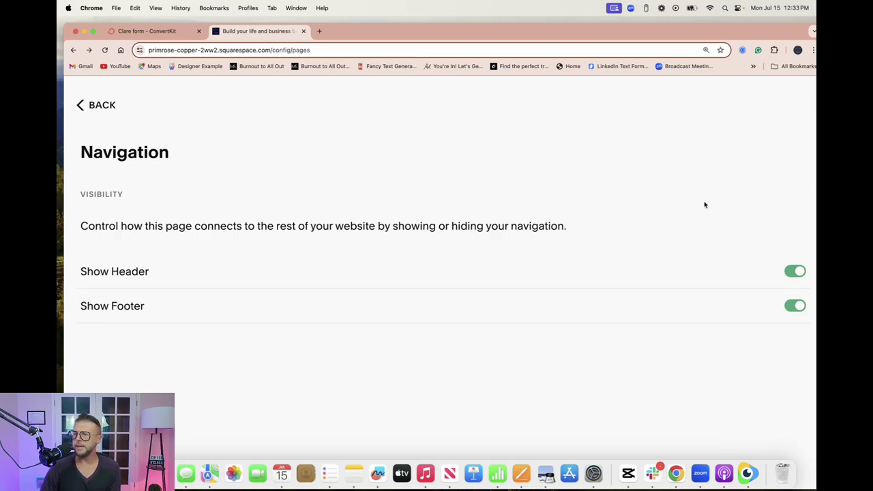
Turn off Show Header and Show Footer for the YouTubeTutorial page
{"action": "left_click", "coordinate": [791, 272]}
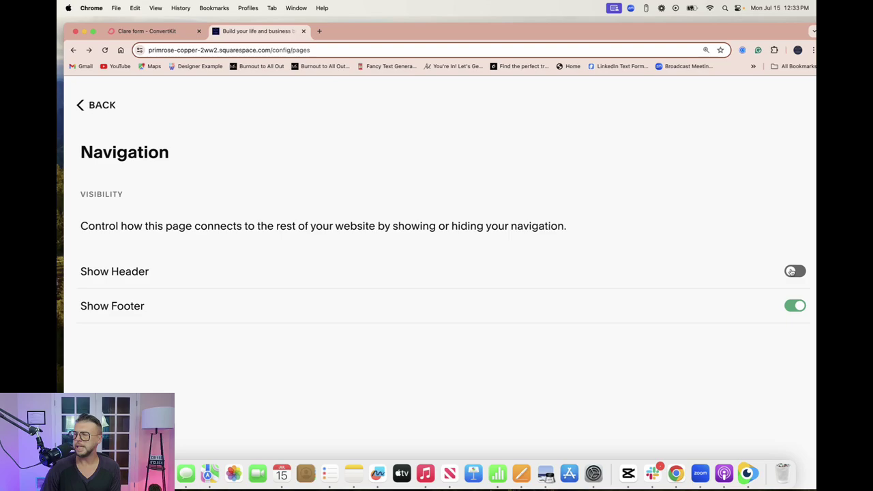
{"action": "left_click", "coordinate": [794, 308]}
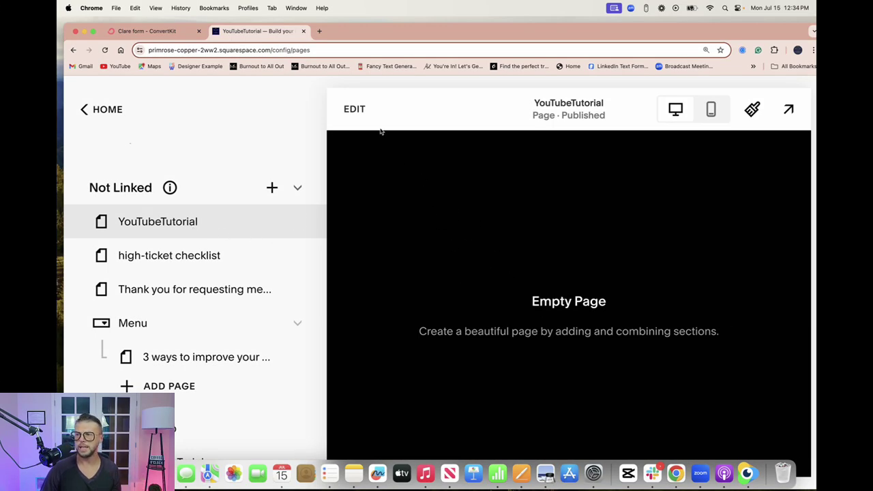
Edit the YouTubeTutorial page and add a blank section
{"action": "left_click", "coordinate": [360, 109]}
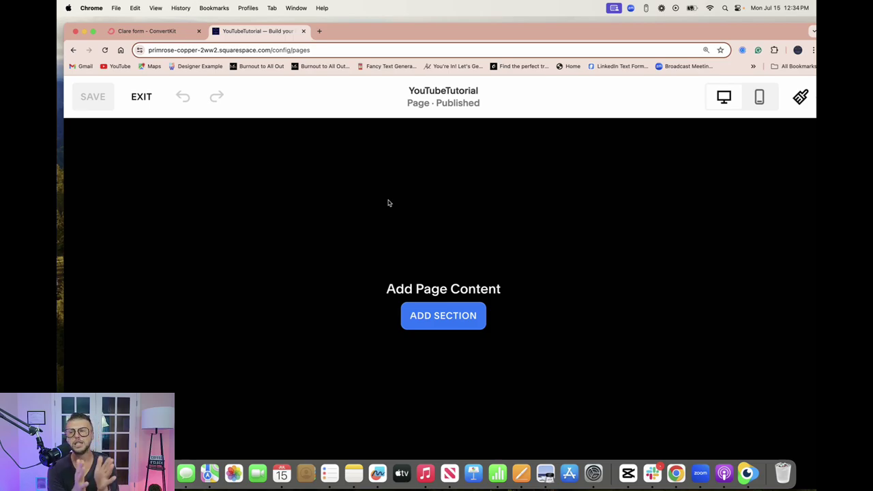
{"action": "left_click", "coordinate": [446, 316]}
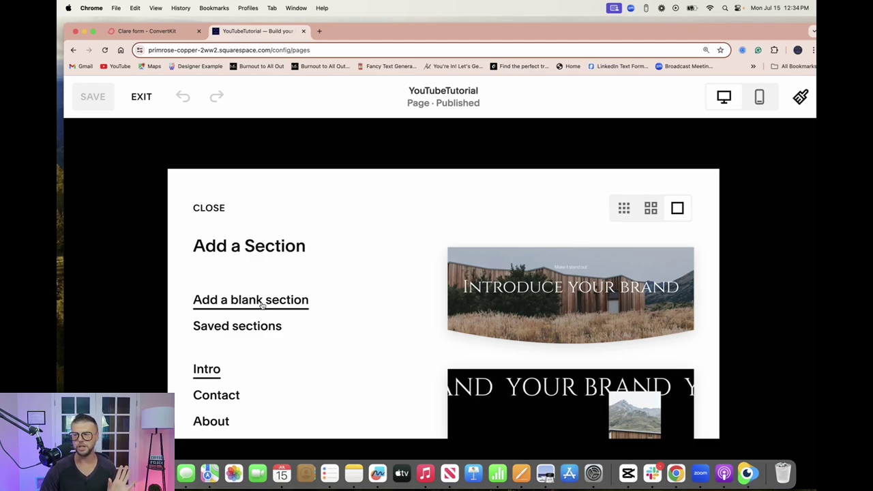
{"action": "left_click", "coordinate": [261, 304]}
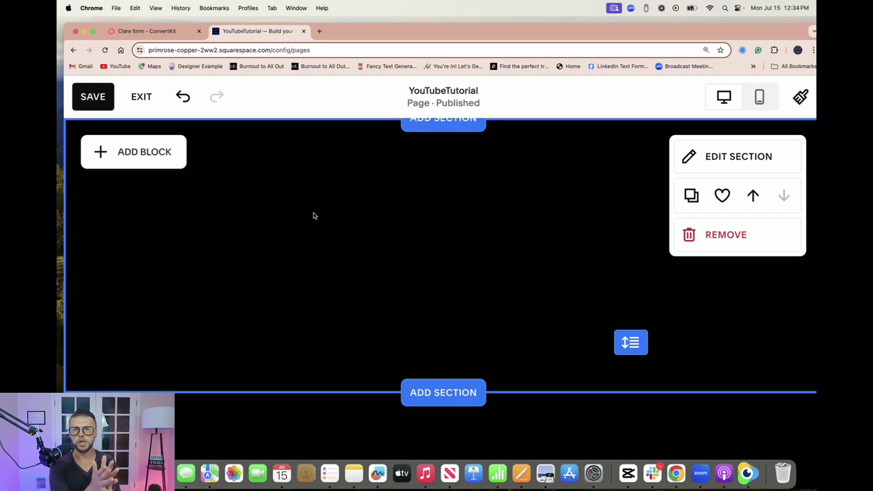
Add an Embed block to the section and set it to Code Snippet
{"action": "left_click", "coordinate": [120, 153]}
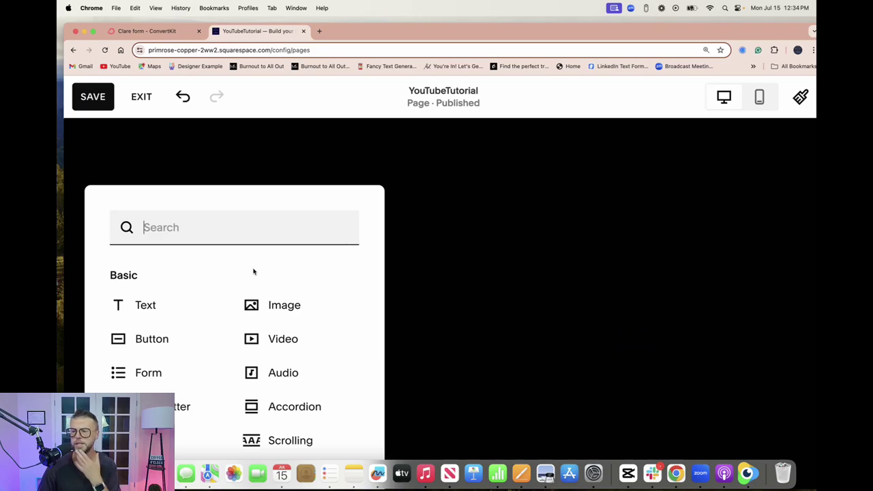
{"action": "scroll", "coordinate": [295, 341], "scroll_direction": "down", "scroll_amount": 2}
{"action": "scroll", "coordinate": [295, 341], "scroll_direction": "down", "scroll_amount": 4}
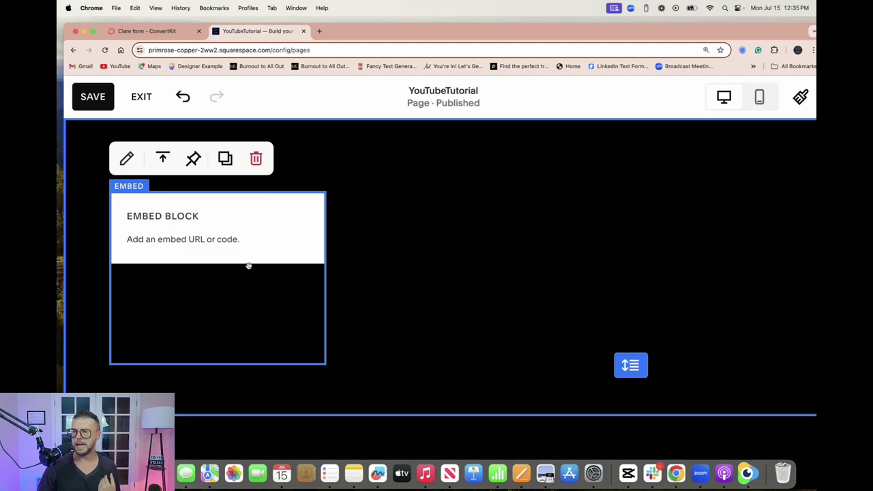
{"action": "left_click", "coordinate": [126, 158]}
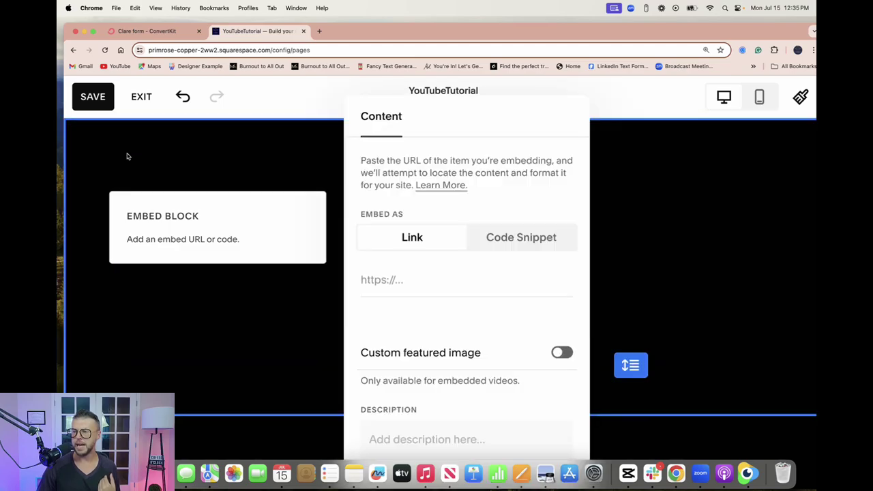
{"action": "left_click", "coordinate": [508, 240]}
Close the ConvertKit form settings, publish the form and copy its JavaScript embed code
{"action": "left_click", "coordinate": [168, 35]}
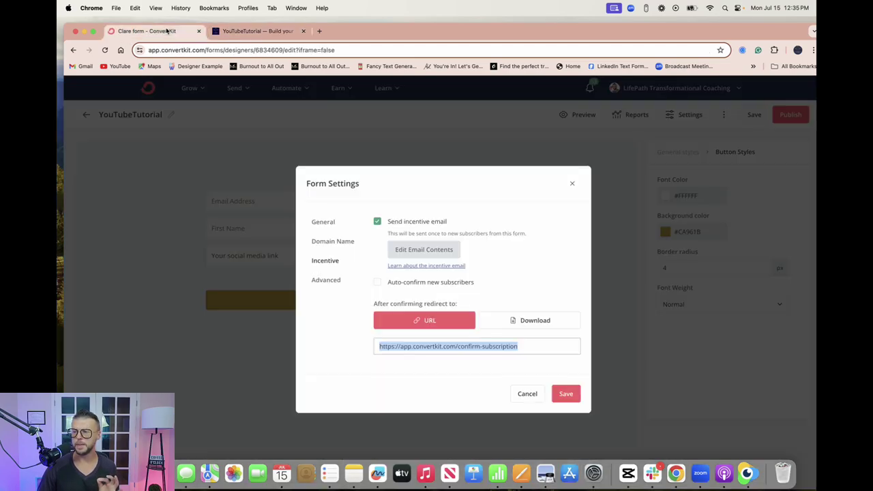
{"action": "left_click", "coordinate": [571, 183]}
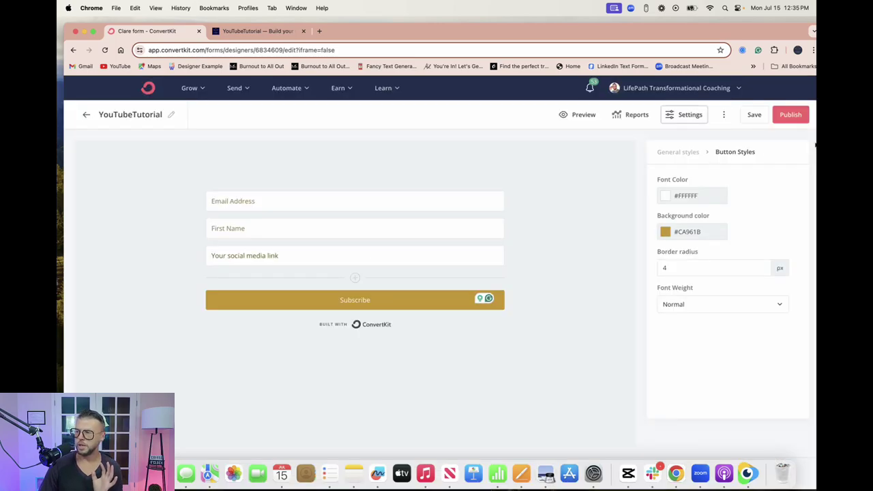
{"action": "left_click", "coordinate": [790, 115]}
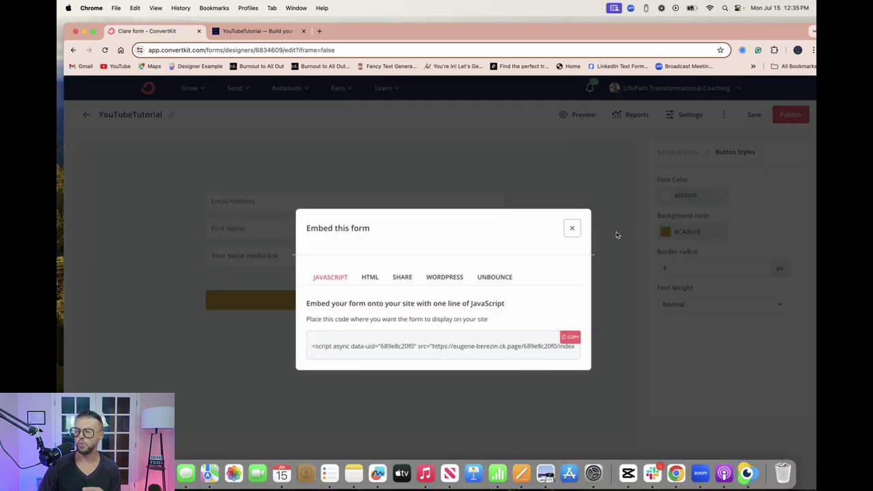
{"action": "left_click", "coordinate": [570, 338]}
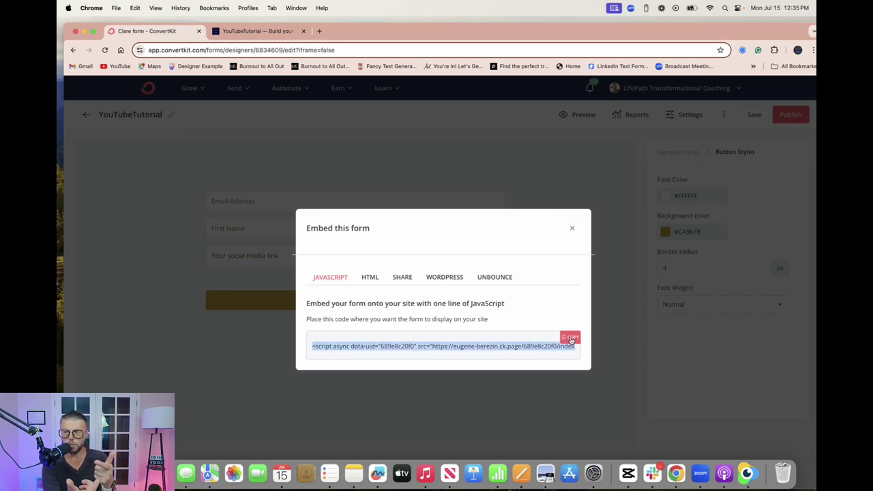
Compare the HTML, hosted link, WordPress and Unbounce options, then recopy the JavaScript code
{"action": "left_click", "coordinate": [368, 279]}
{"action": "left_click", "coordinate": [403, 233]}
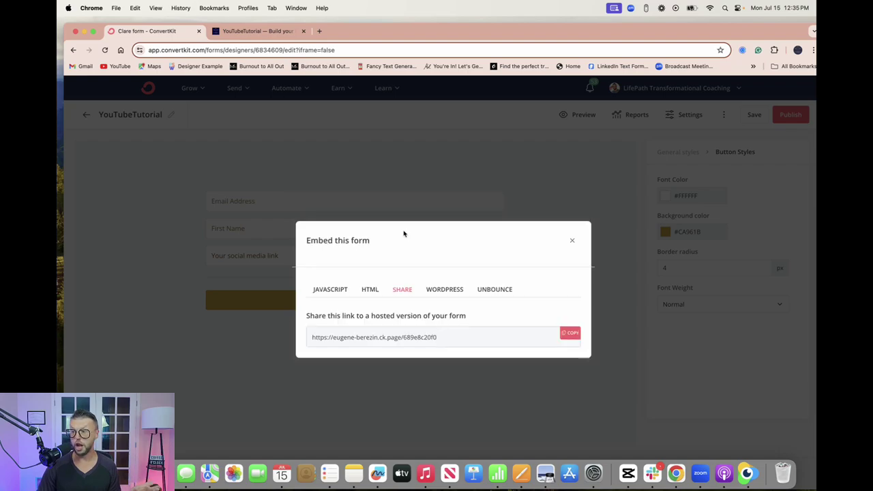
{"action": "left_click", "coordinate": [450, 297]}
{"action": "left_click", "coordinate": [505, 280]}
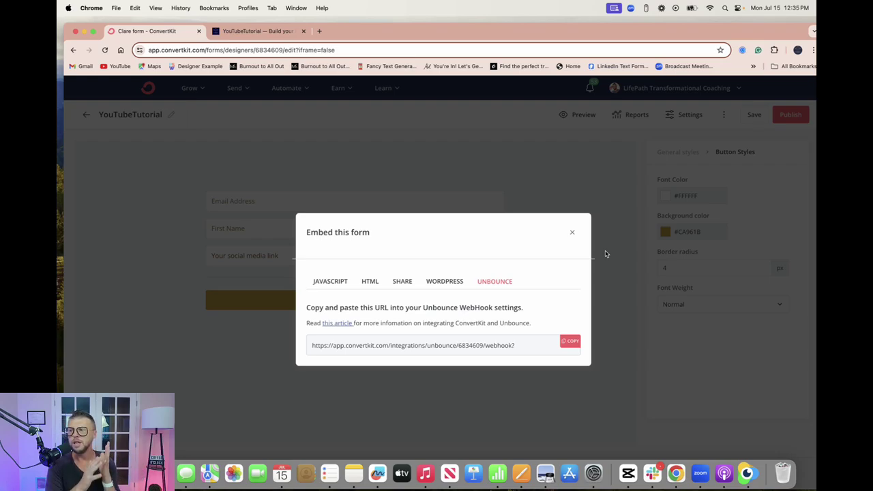
{"action": "left_click", "coordinate": [328, 283]}
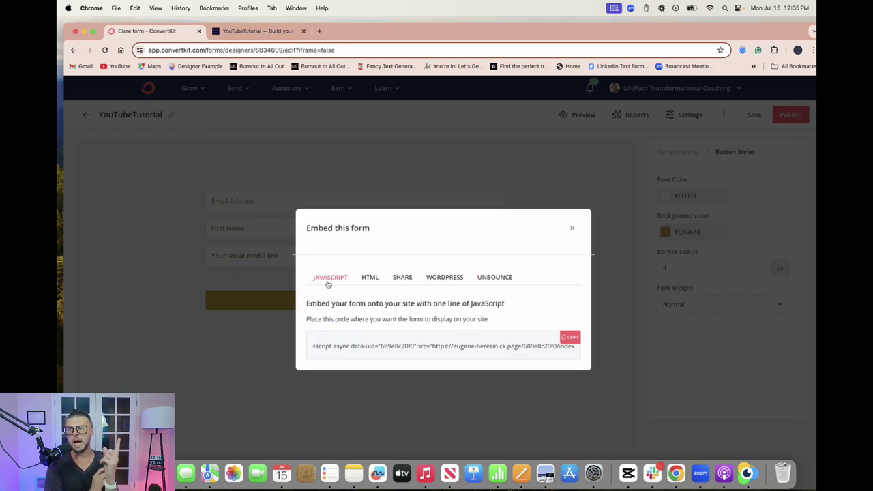
{"action": "left_click", "coordinate": [575, 338]}
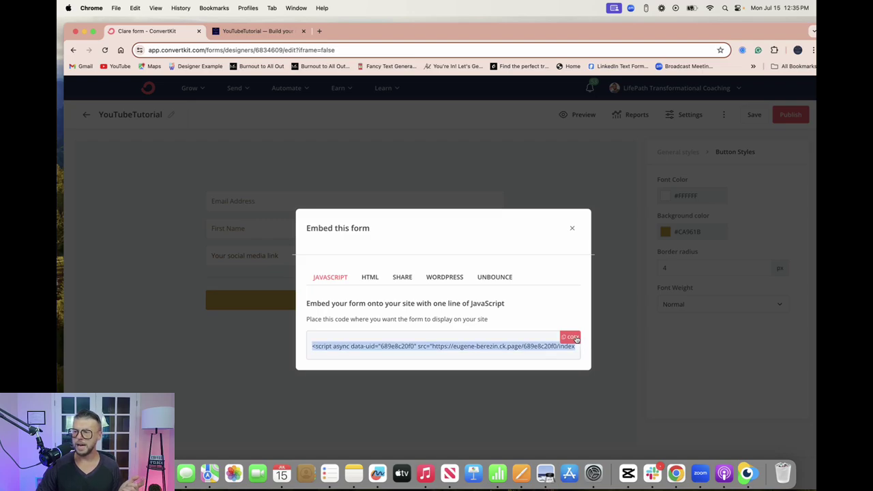
{"action": "left_click", "coordinate": [253, 31]}
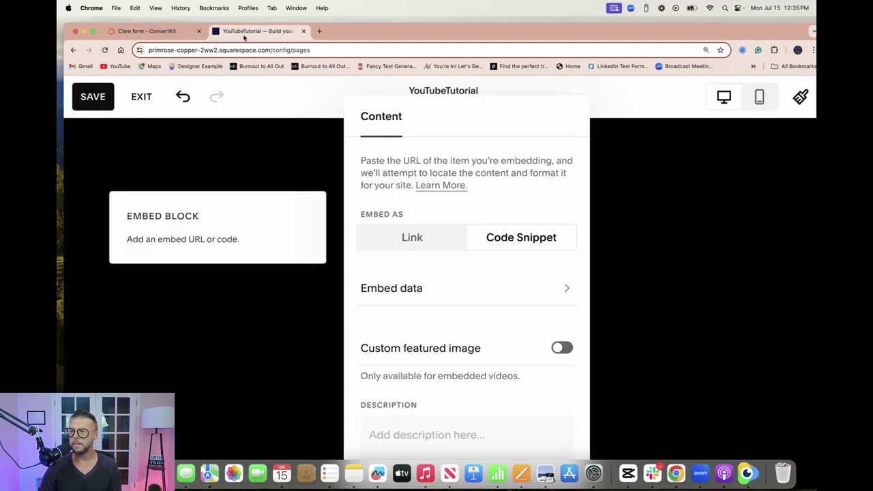
Paste the ConvertKit form script into the Embed block and drag the block to the section's right side
{"action": "left_click", "coordinate": [482, 279]}
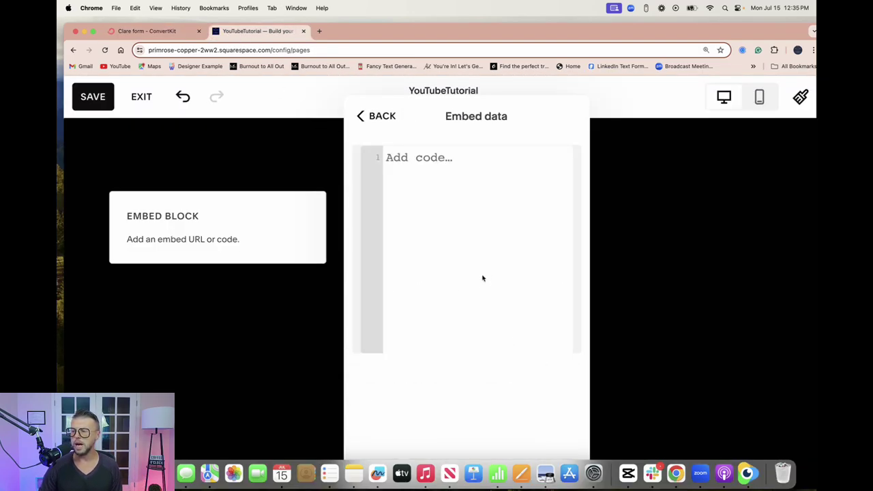
{"action": "left_click", "coordinate": [459, 198]}
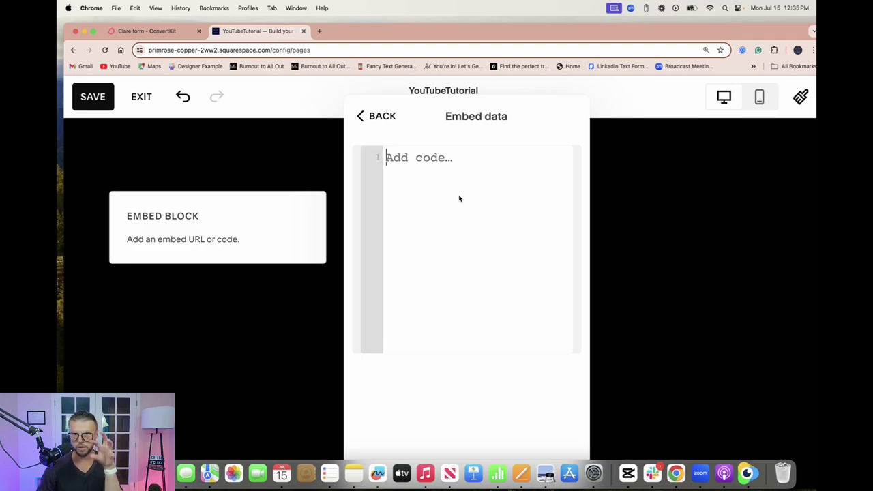
{"action": "key", "text": "super+v"}
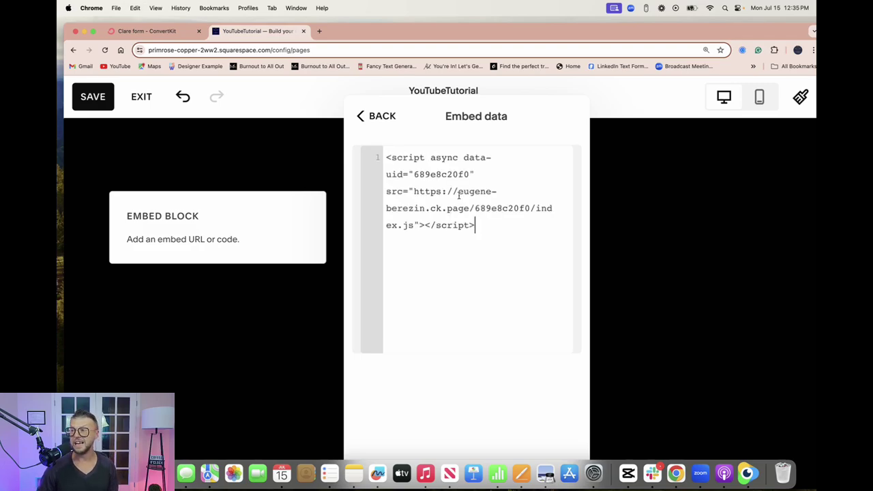
{"action": "left_click", "coordinate": [364, 122]}
{"action": "left_click", "coordinate": [562, 197]}
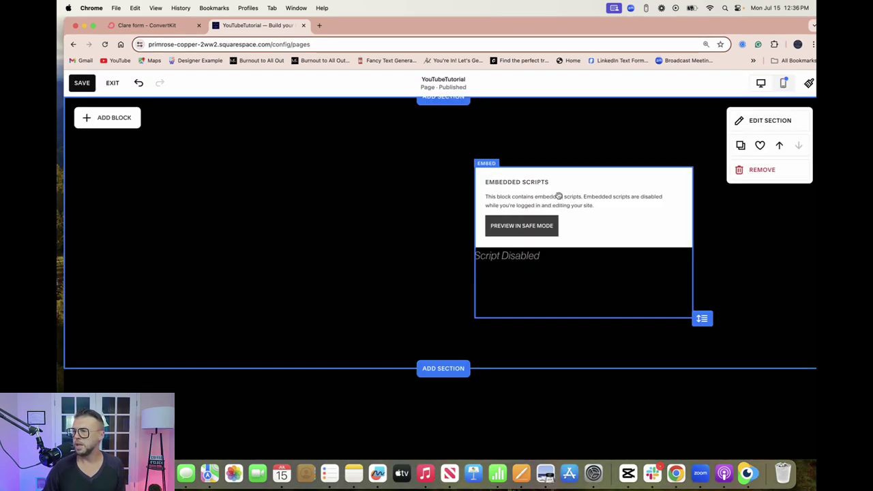
{"action": "left_click_drag", "start_coordinate": [562, 197], "coordinate": [104, 121]}
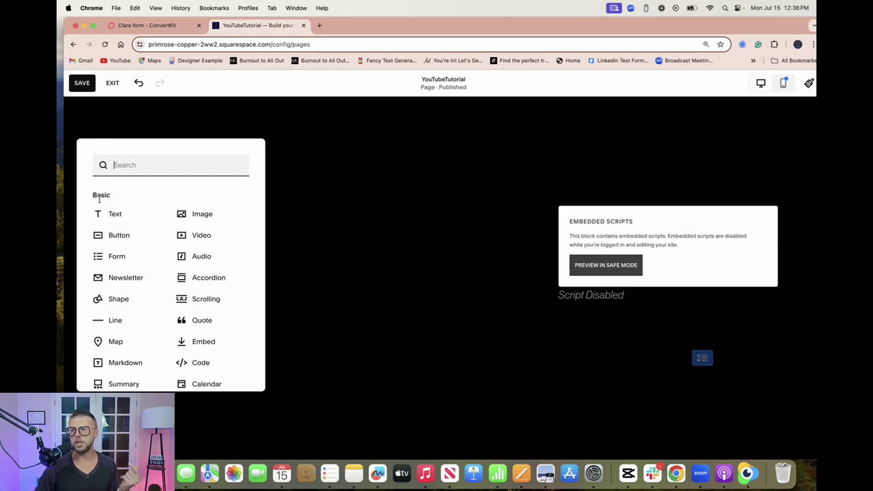
Add a text block with the headline 'Are you [your offer] then this [your thing]'
{"action": "left_click", "coordinate": [116, 218]}
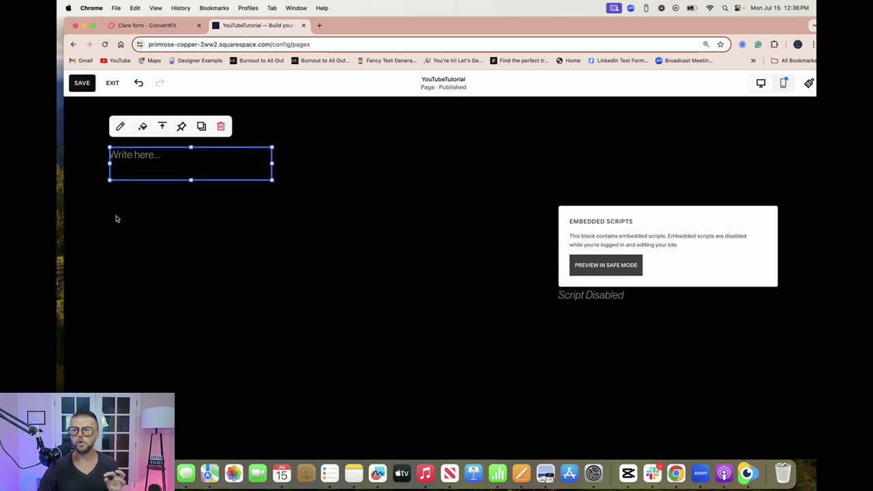
{"action": "left_click", "coordinate": [142, 156]}
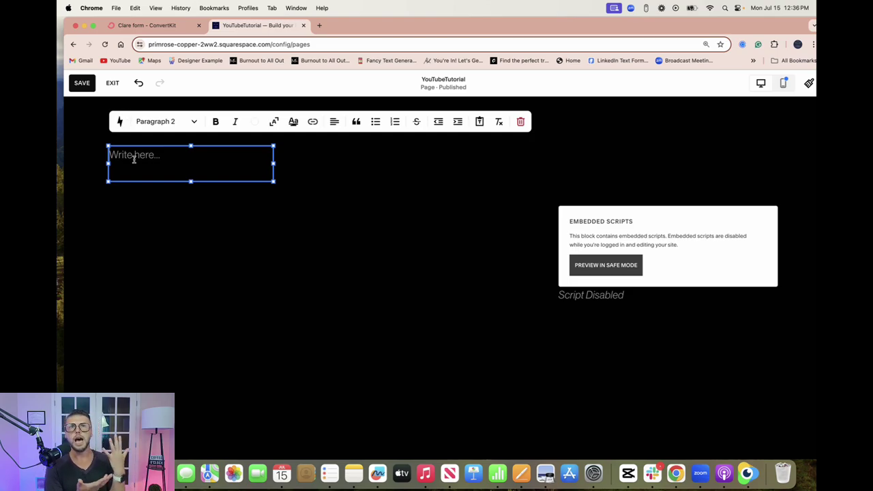
{"action": "type", "text": "Are"}
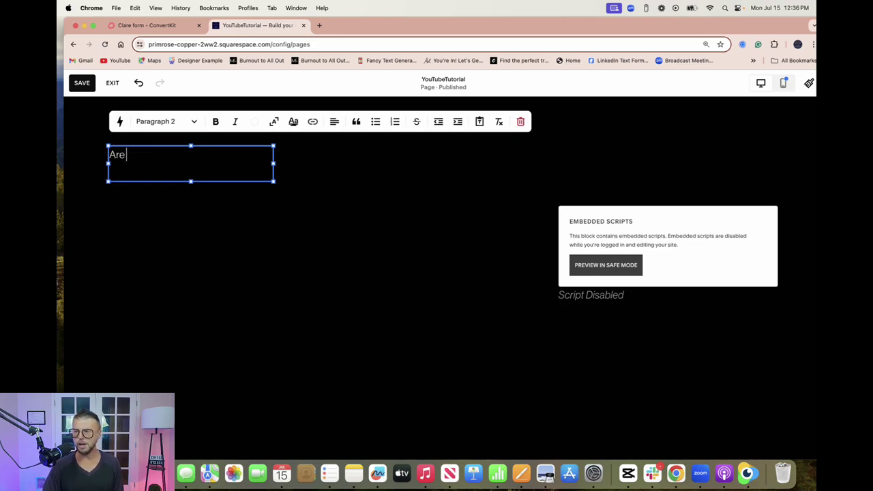
{"action": "type", "text": " you"}
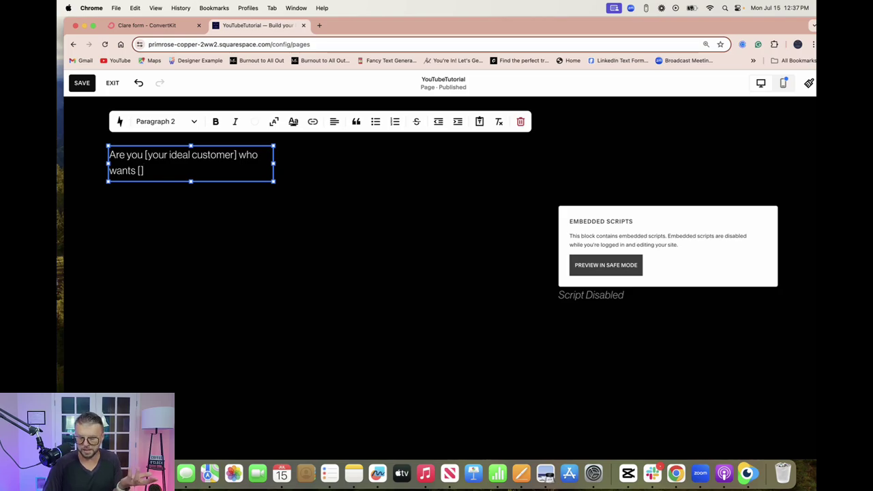
{"action": "key", "text": "Left"}
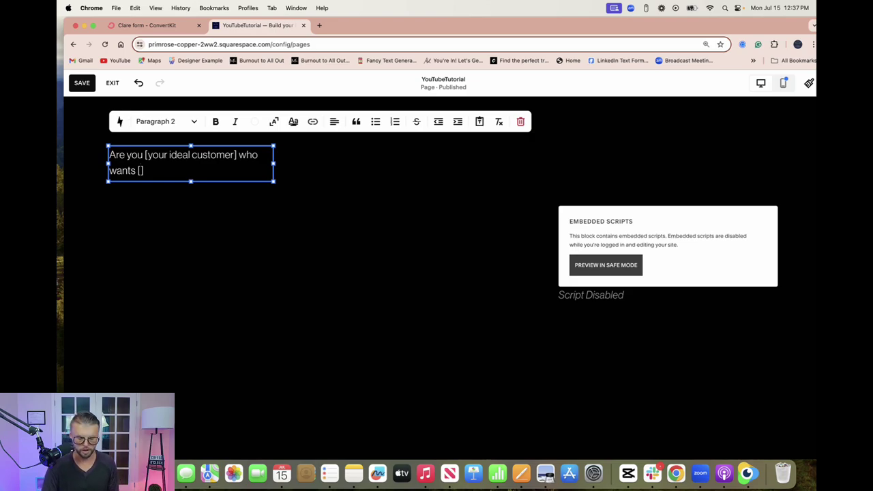
{"action": "type", "text": "your offe"}
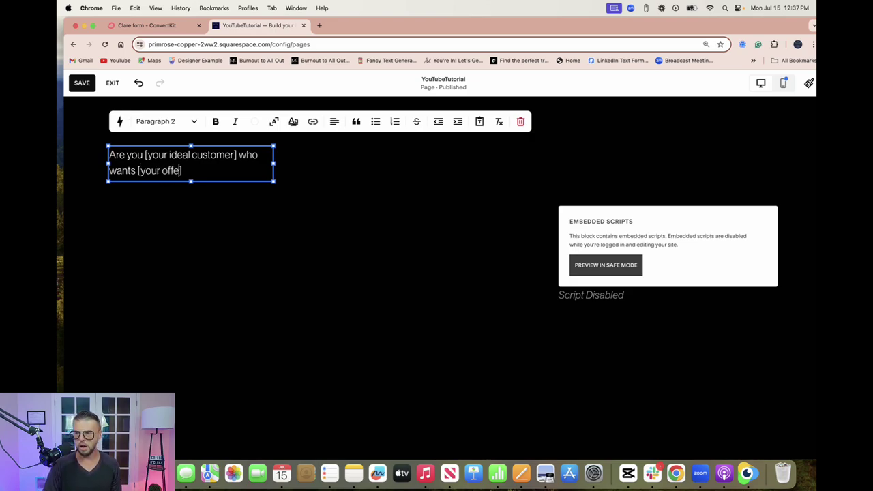
{"action": "type", "text": "r"}
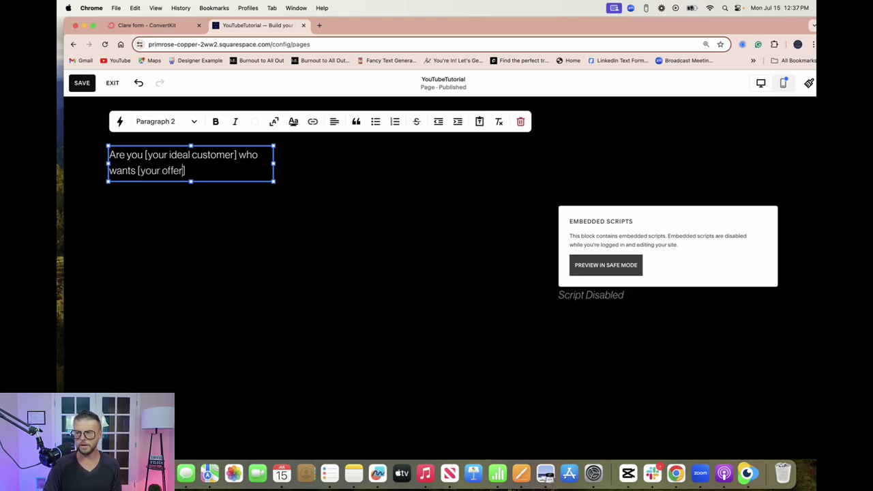
{"action": "left_click", "coordinate": [197, 171]}
{"action": "type", "text": "then this [your"}
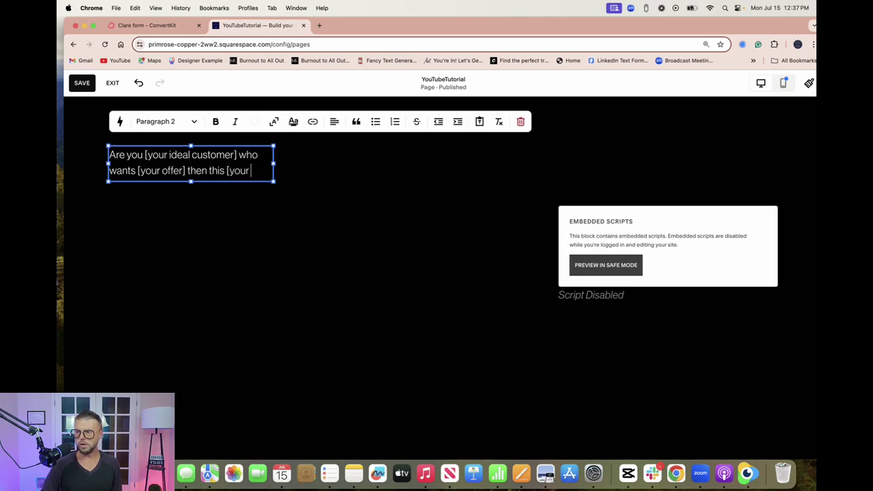
{"action": "type", "text": "]"}
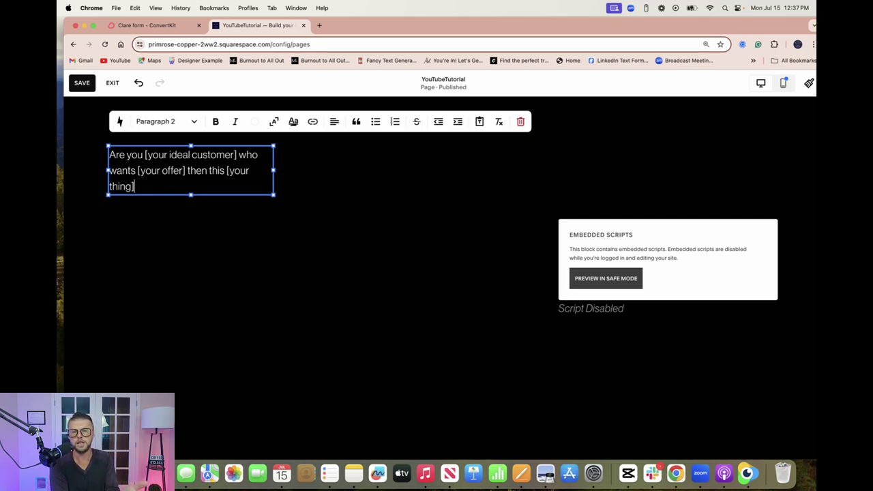
{"action": "key", "text": "Return"}
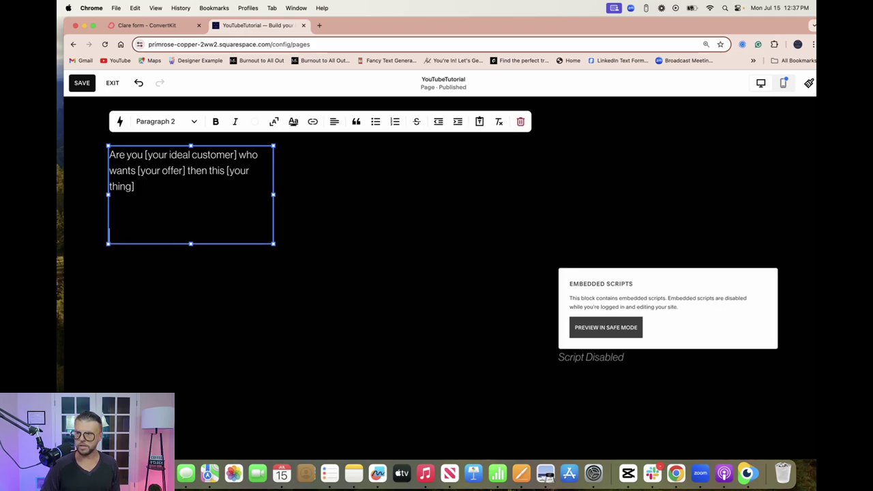
{"action": "key", "text": "BackSpace"}
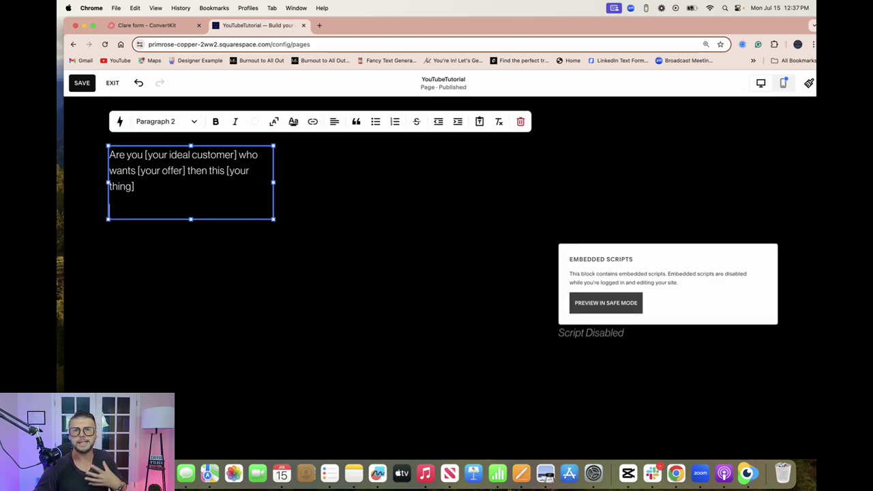
Add the line 'In this training you're going to get' followed by bulleted benefit 1 and benefit 2
{"action": "type", "text": "In this training you're going to get"}
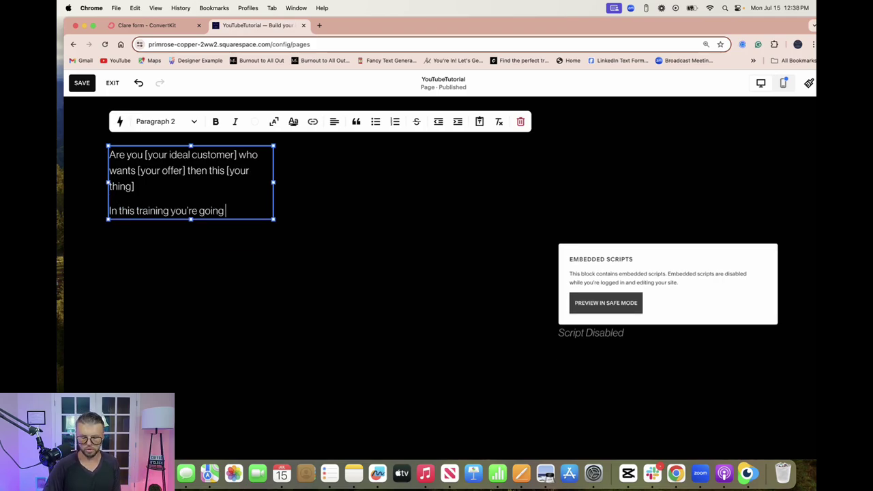
{"action": "key", "text": "Return"}
{"action": "key", "text": "Return"}
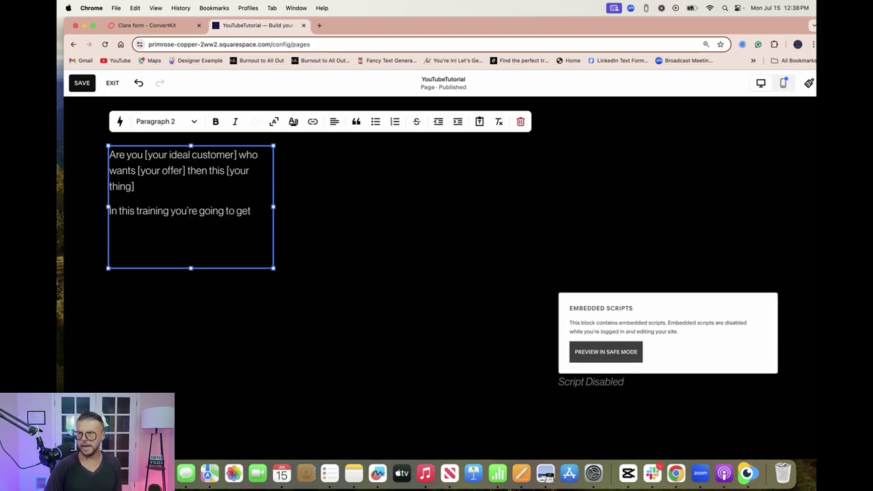
{"action": "left_click", "coordinate": [376, 122]}
{"action": "type", "text": "benefit 1"}
{"action": "key", "text": "Return"}
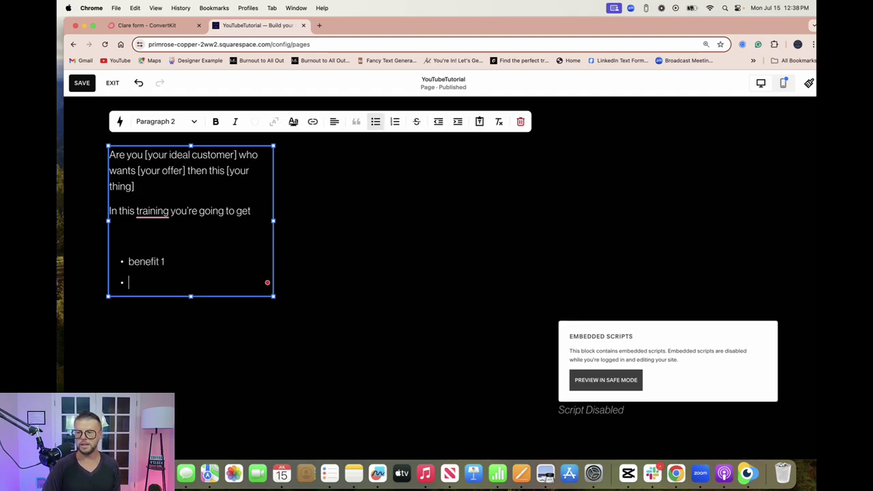
{"action": "type", "text": "benefit 1"}
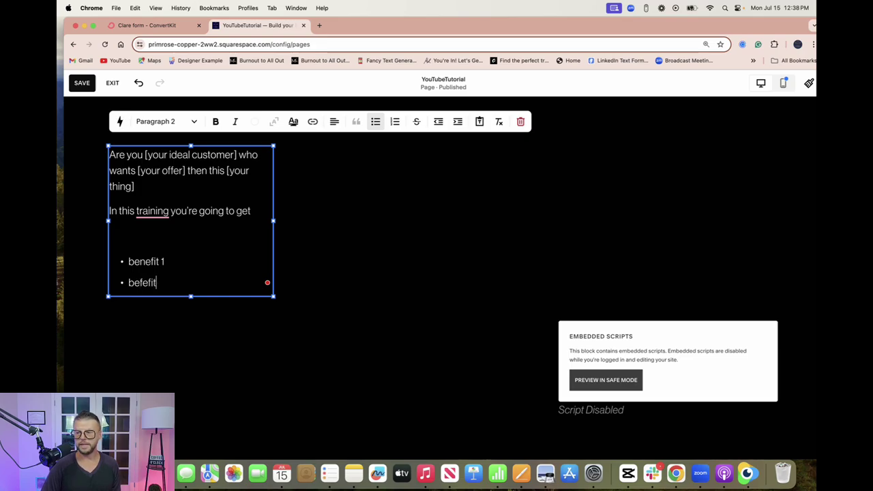
{"action": "key", "text": "Return"}
{"action": "type", "text": "benefit 2"}
{"action": "double_click", "coordinate": [137, 277]}
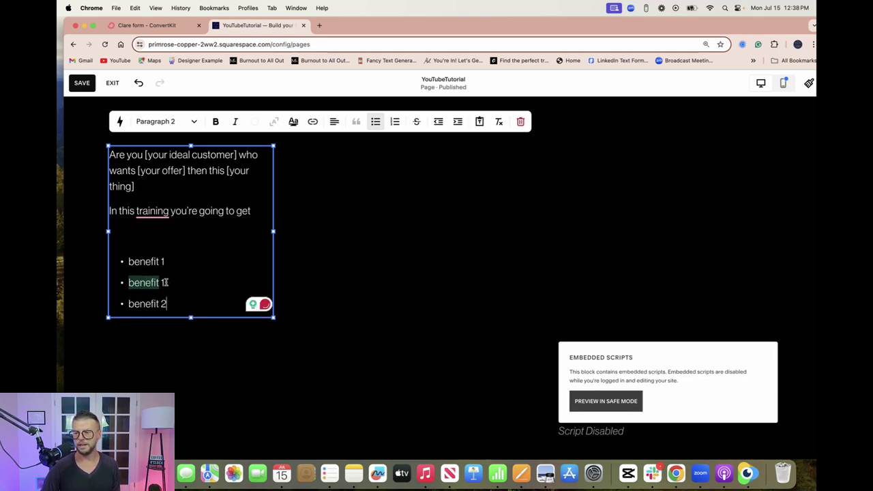
{"action": "double_click", "coordinate": [163, 282]}
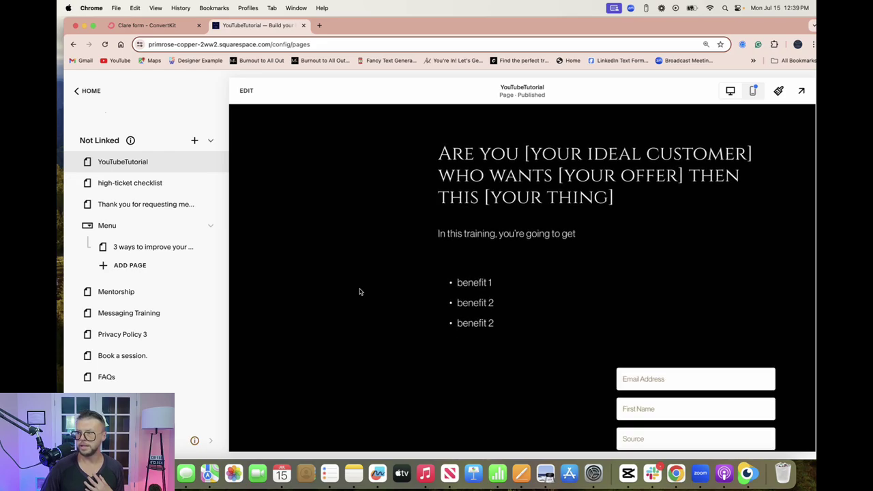
Scroll through the Messaging Training page preview to review its headline, mockup images, bullets and signup form
{"action": "scroll", "coordinate": [360, 292], "scroll_direction": "down", "scroll_amount": 3}
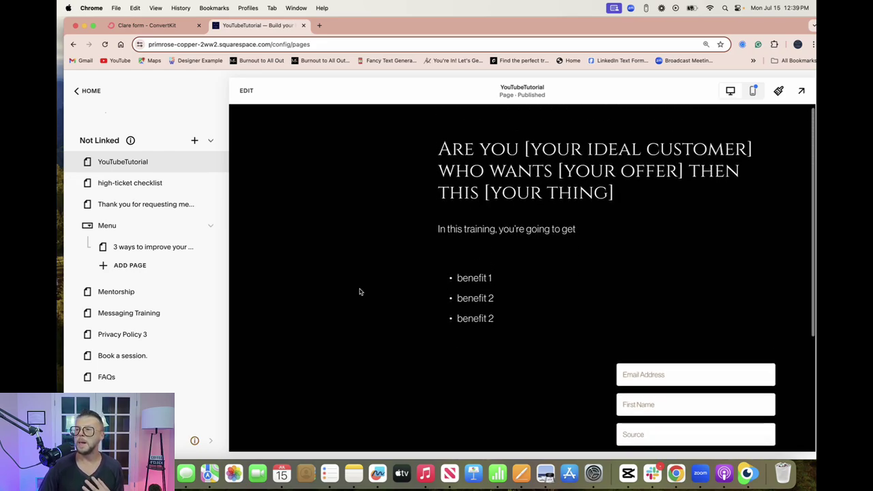
{"action": "scroll", "coordinate": [360, 291], "scroll_direction": "down", "scroll_amount": 3}
{"action": "scroll", "coordinate": [360, 292], "scroll_direction": "down", "scroll_amount": 1}
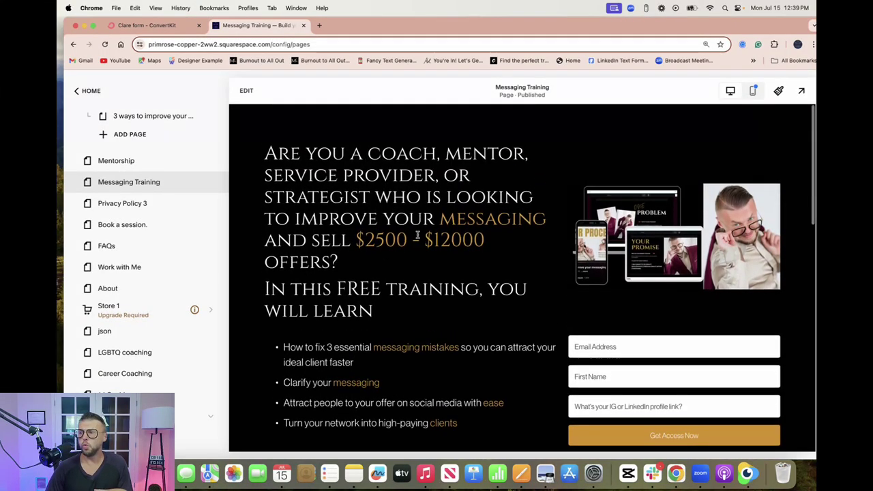
{"action": "scroll", "coordinate": [400, 259], "scroll_direction": "down", "scroll_amount": 2}
{"action": "scroll", "coordinate": [400, 260], "scroll_direction": "up", "scroll_amount": 1}
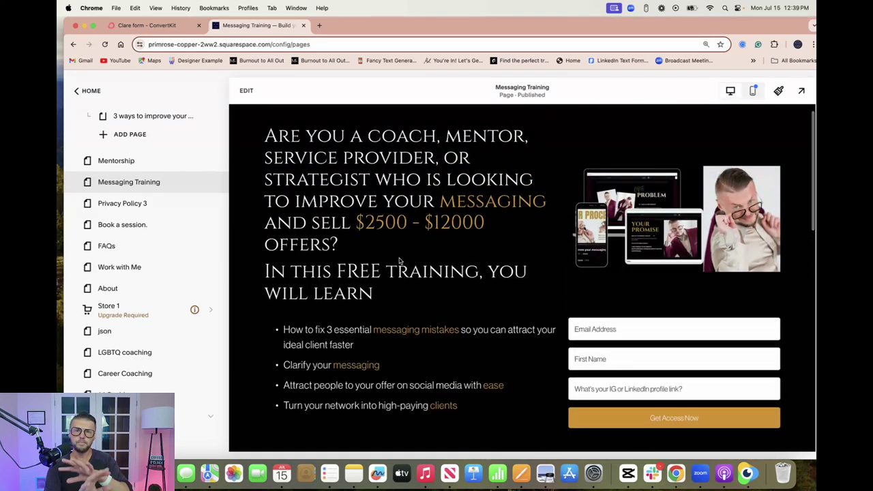
{"action": "scroll", "coordinate": [399, 260], "scroll_direction": "down", "scroll_amount": 1}
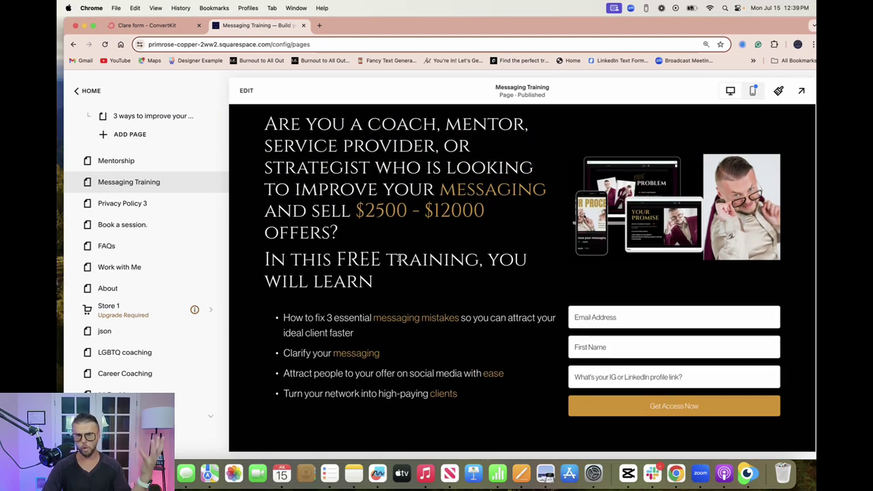
{"action": "scroll", "coordinate": [400, 258], "scroll_direction": "down", "scroll_amount": 2}
{"action": "scroll", "coordinate": [399, 258], "scroll_direction": "up", "scroll_amount": 2}
{"action": "scroll", "coordinate": [399, 258], "scroll_direction": "up", "scroll_amount": 1}
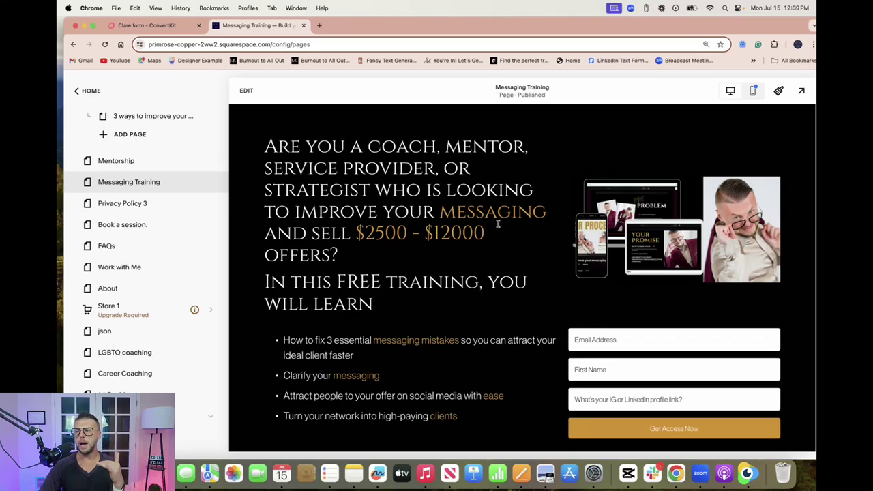
{"action": "scroll", "coordinate": [477, 219], "scroll_direction": "down", "scroll_amount": 3}
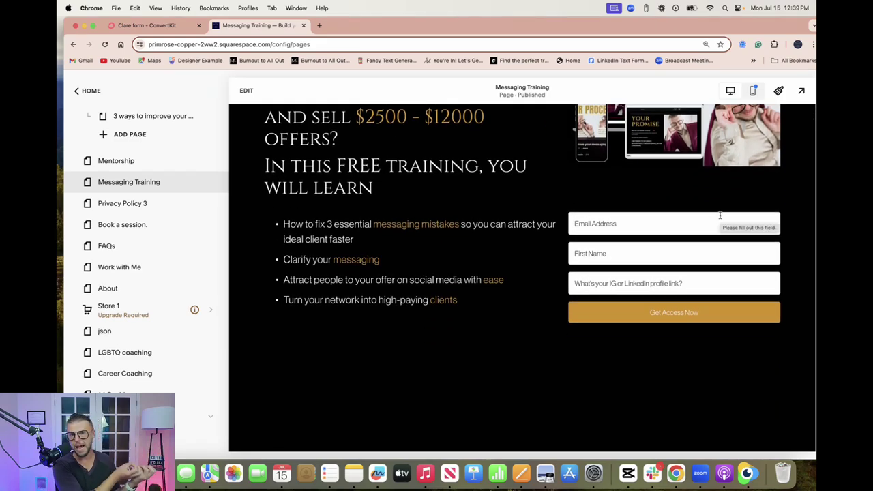
{"action": "scroll", "coordinate": [719, 215], "scroll_direction": "up", "scroll_amount": 3}
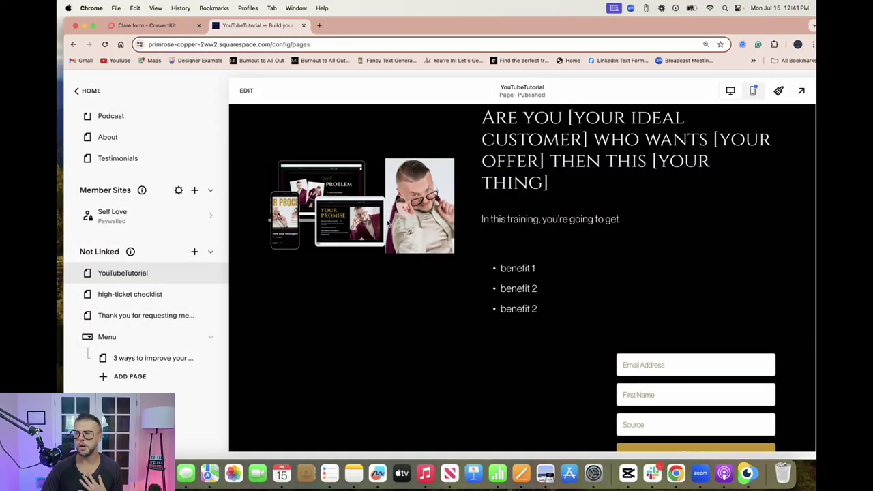
Scroll the YouTubeTutorial page preview to check the device mockup, portrait image and signup form
{"action": "scroll", "coordinate": [361, 227], "scroll_direction": "up", "scroll_amount": 2}
{"action": "scroll", "coordinate": [387, 224], "scroll_direction": "down", "scroll_amount": 5}
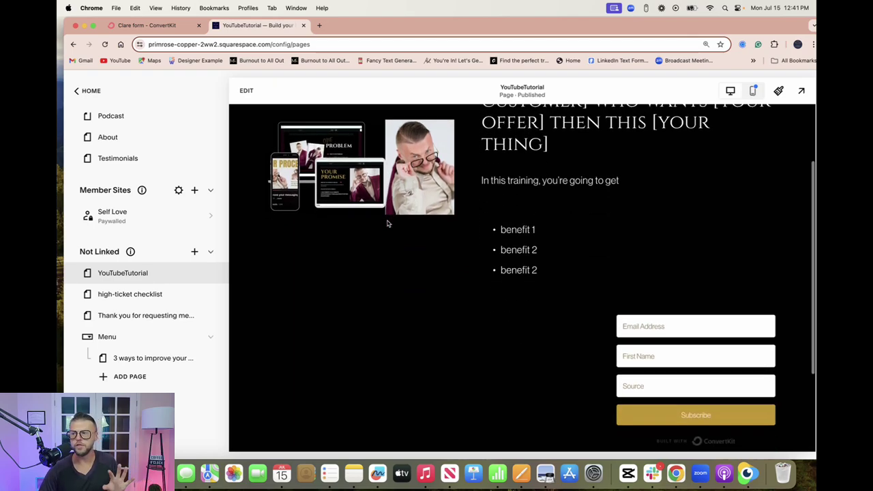
{"action": "scroll", "coordinate": [388, 224], "scroll_direction": "up", "scroll_amount": 2}
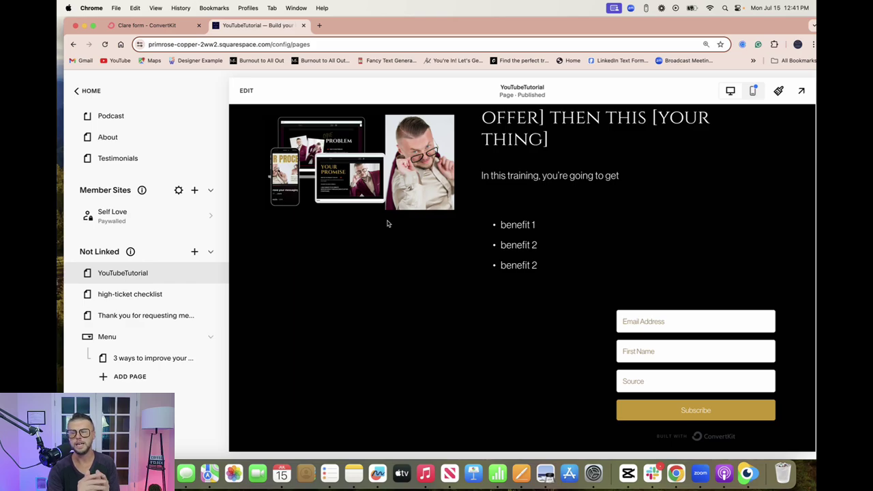
{"action": "scroll", "coordinate": [387, 224], "scroll_direction": "up", "scroll_amount": 2}
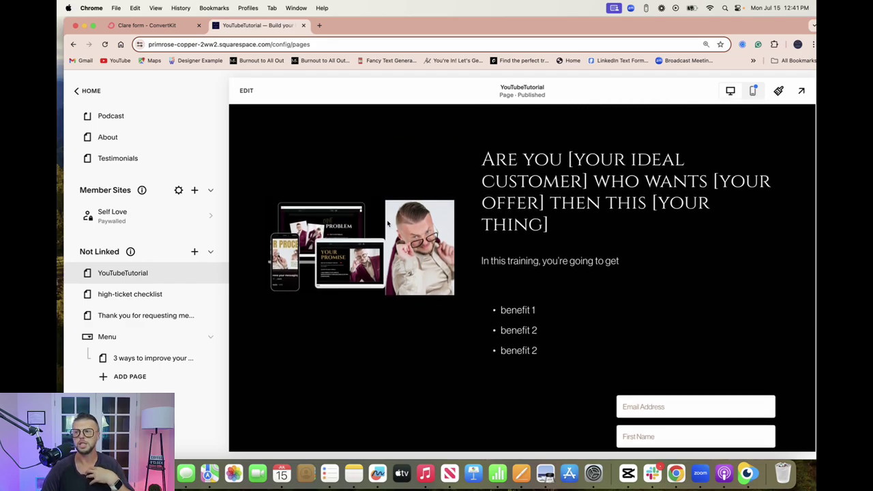
{"action": "scroll", "coordinate": [387, 223], "scroll_direction": "down", "scroll_amount": 1}
{"action": "scroll", "coordinate": [388, 223], "scroll_direction": "up", "scroll_amount": 2}
{"action": "scroll", "coordinate": [388, 224], "scroll_direction": "down", "scroll_amount": 2}
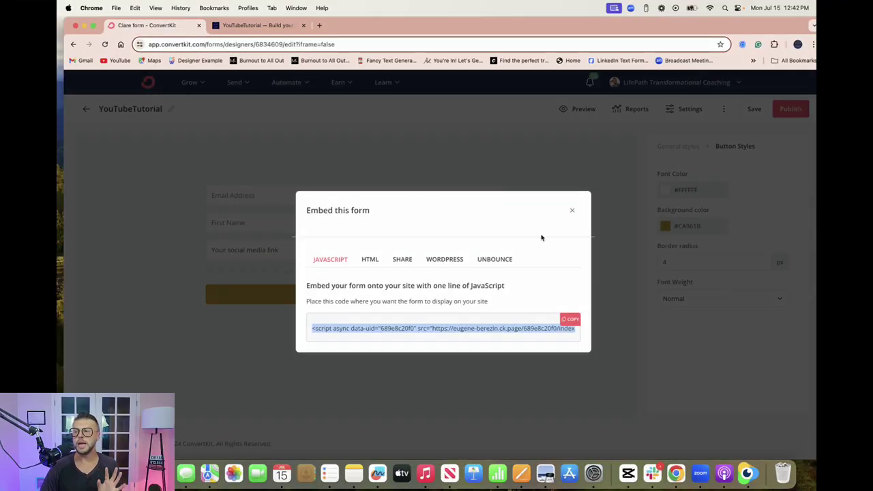
Go to the ConvertKit form's Incentive settings and edit the after-confirmation redirect URL
{"action": "left_click", "coordinate": [573, 211]}
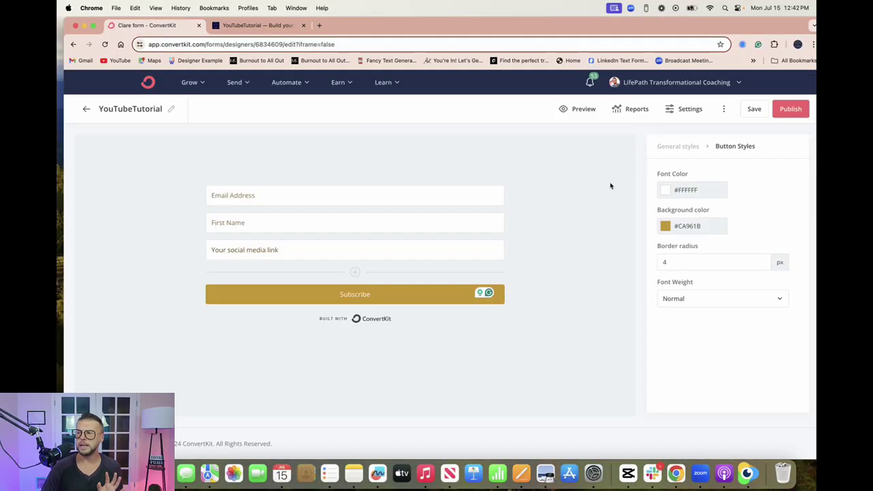
{"action": "left_click", "coordinate": [687, 111]}
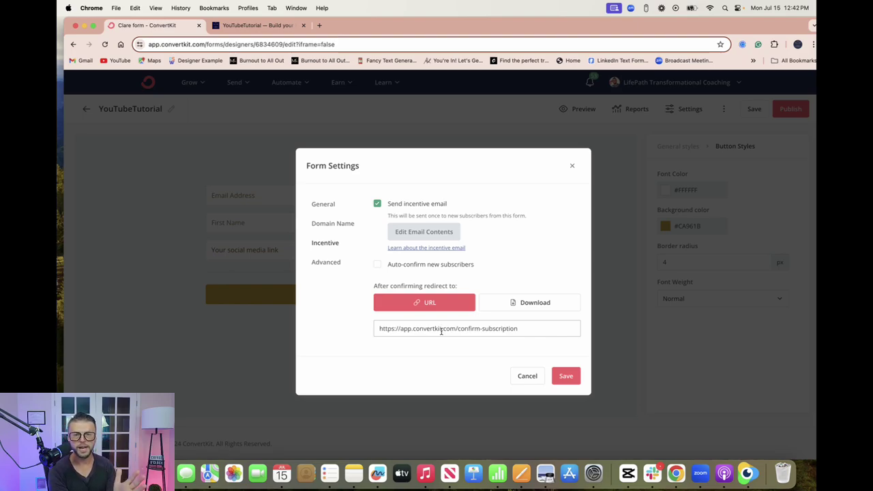
{"action": "left_click", "coordinate": [441, 329]}
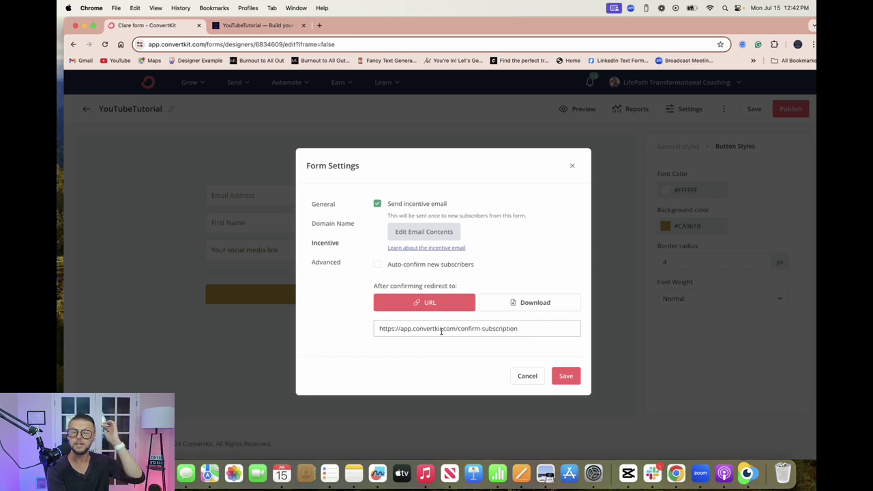